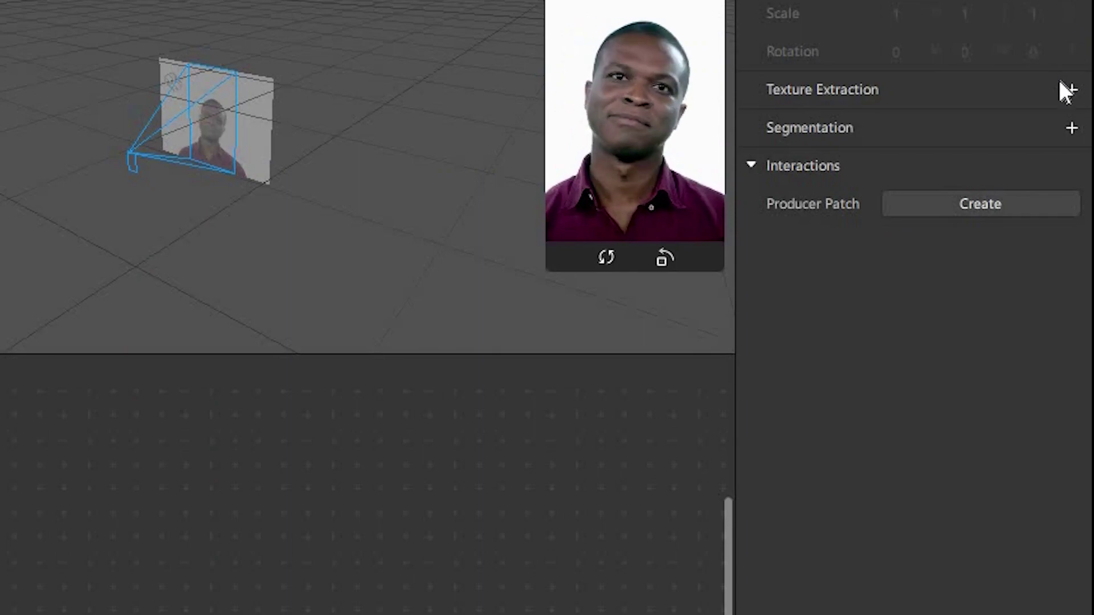
Step: Extract the camera's texture as an asset and add a null object to the scene
left_click(1071, 89)
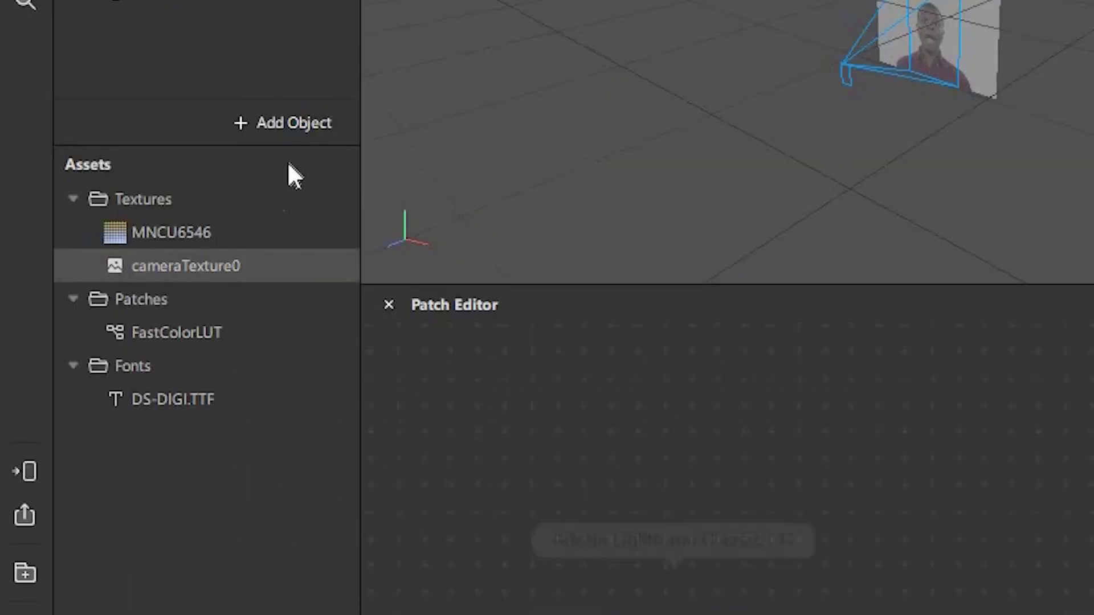
left_click(298, 131)
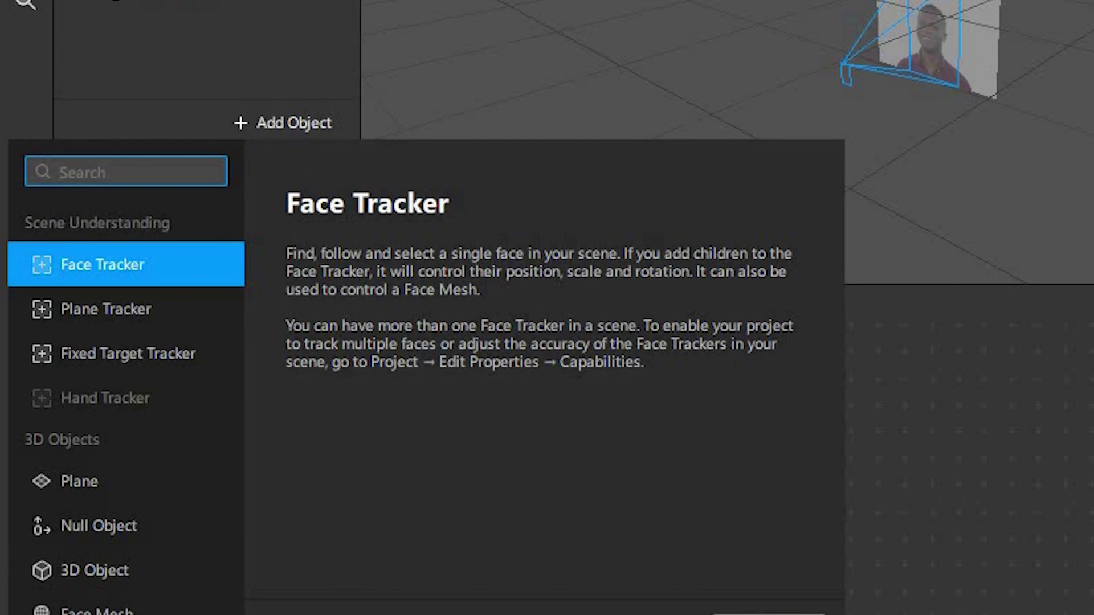
left_click(108, 511)
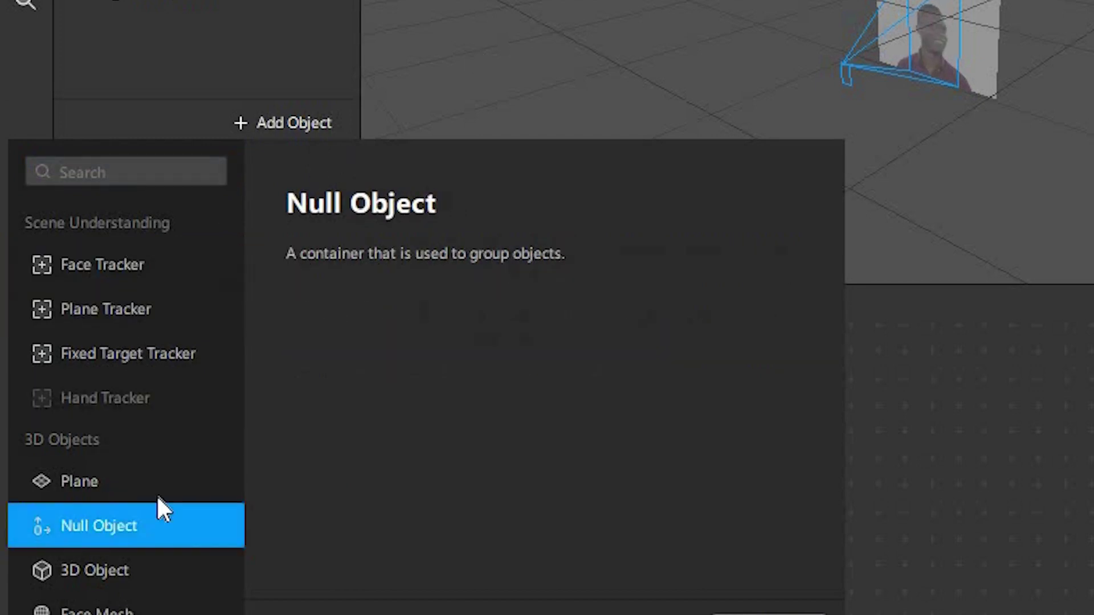
left_click(445, 533)
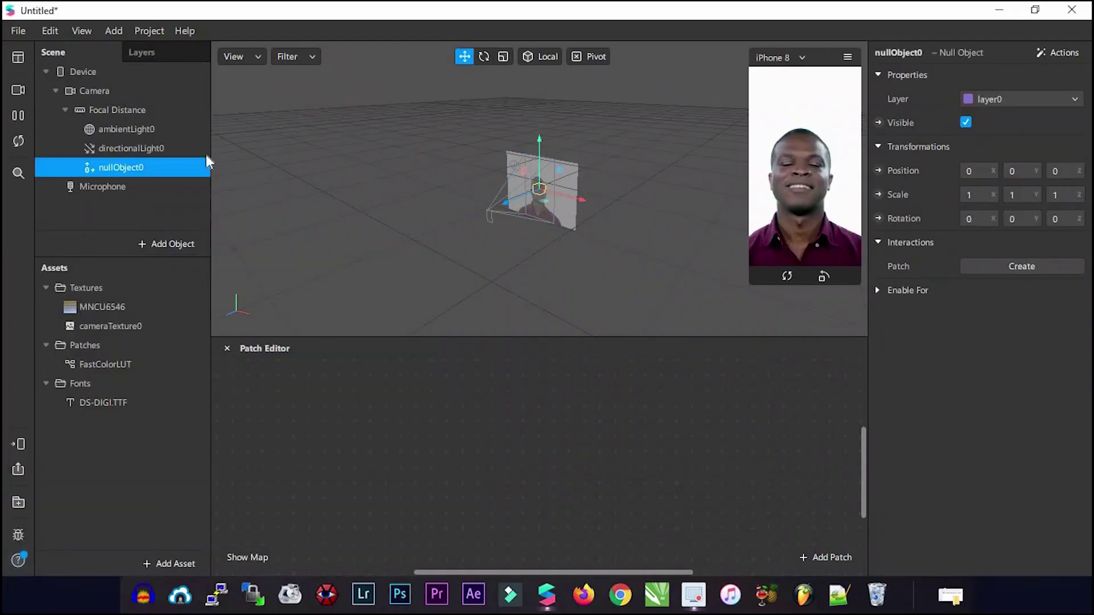
Step: Rename the new null object as Filter
right_click(162, 169)
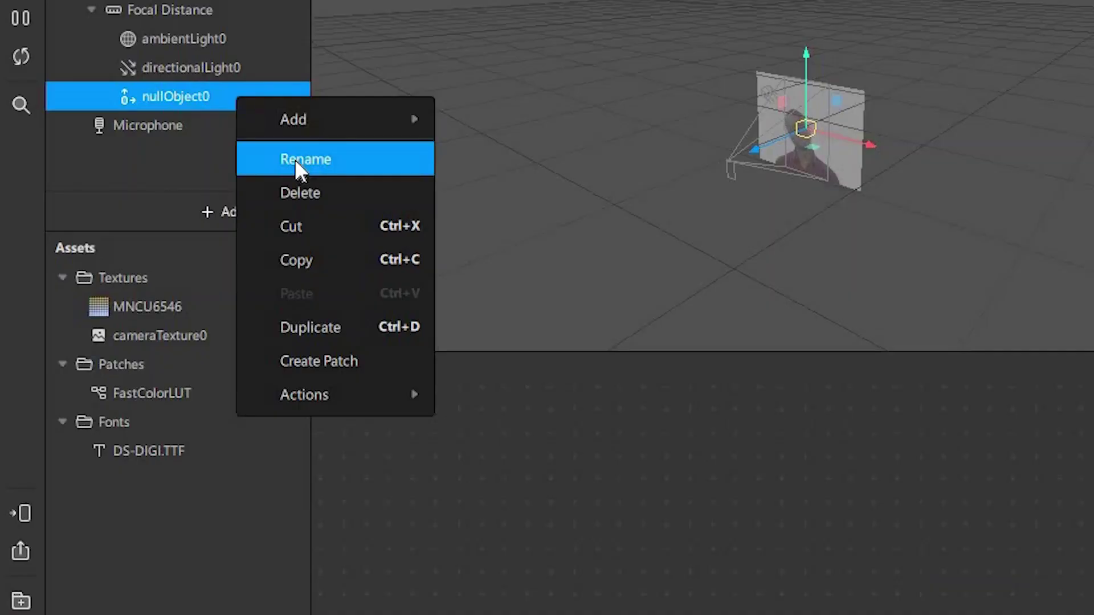
left_click(295, 159)
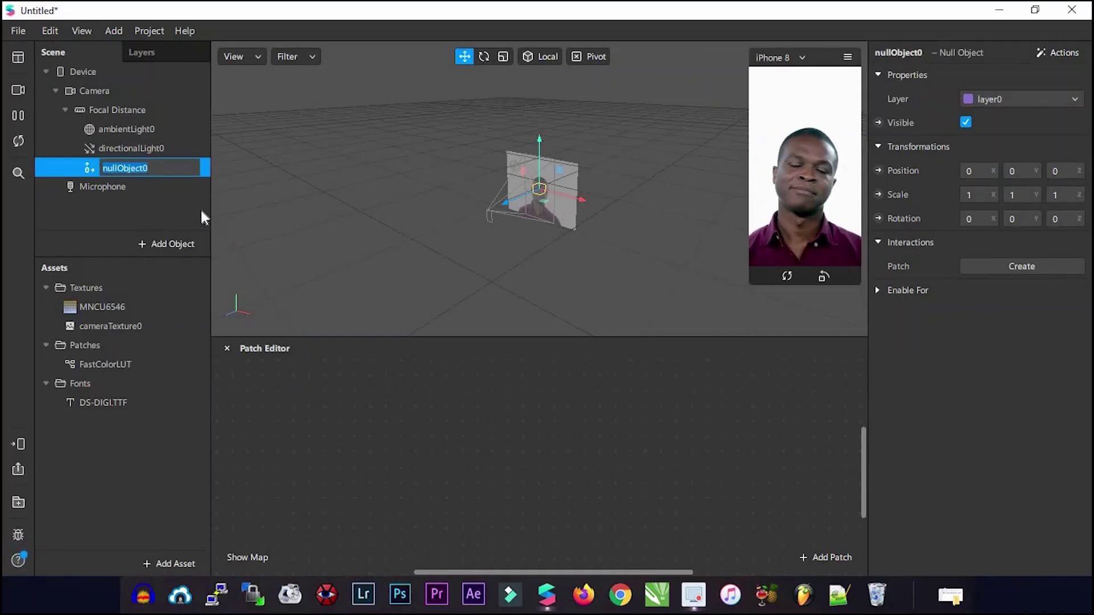
type("Filter")
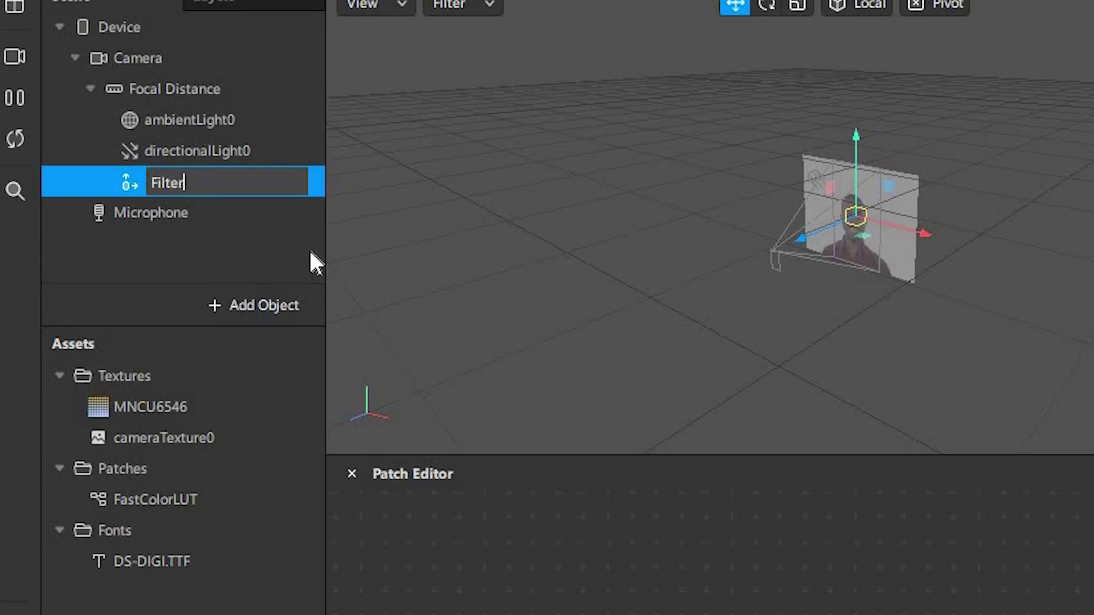
key("Return")
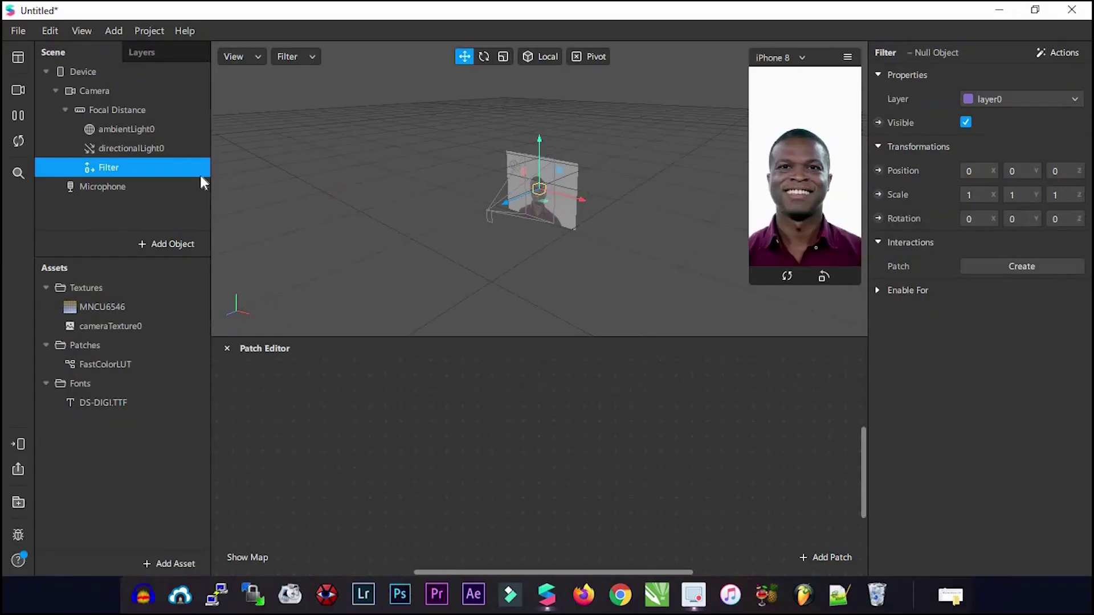
Step: Add a canvas inside the Filter null object and a rectangle inside that canvas
right_click(150, 170)
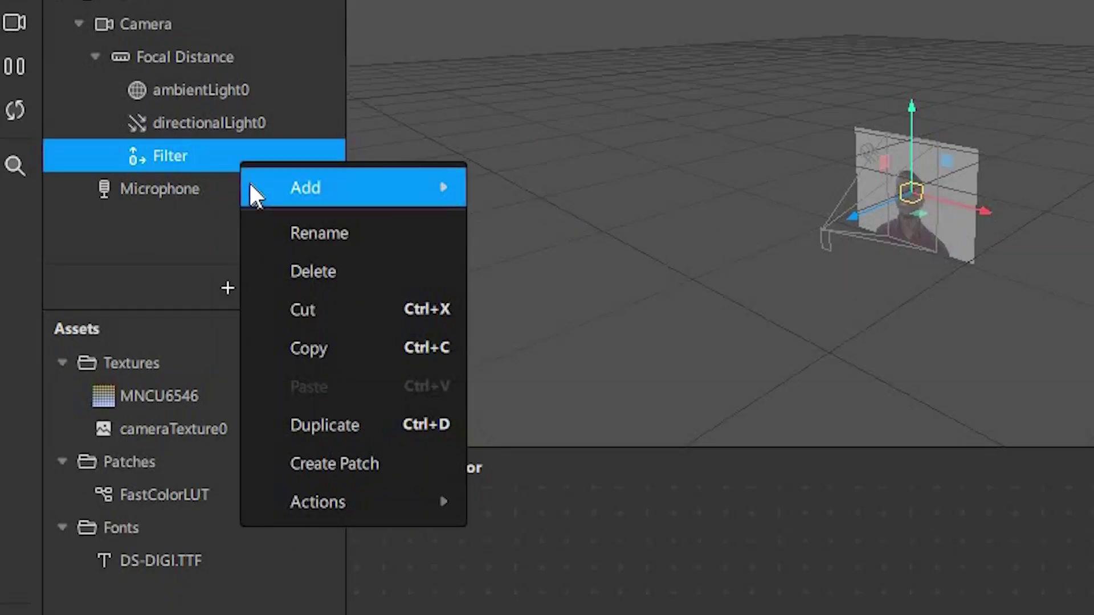
mouse_move(228, 186)
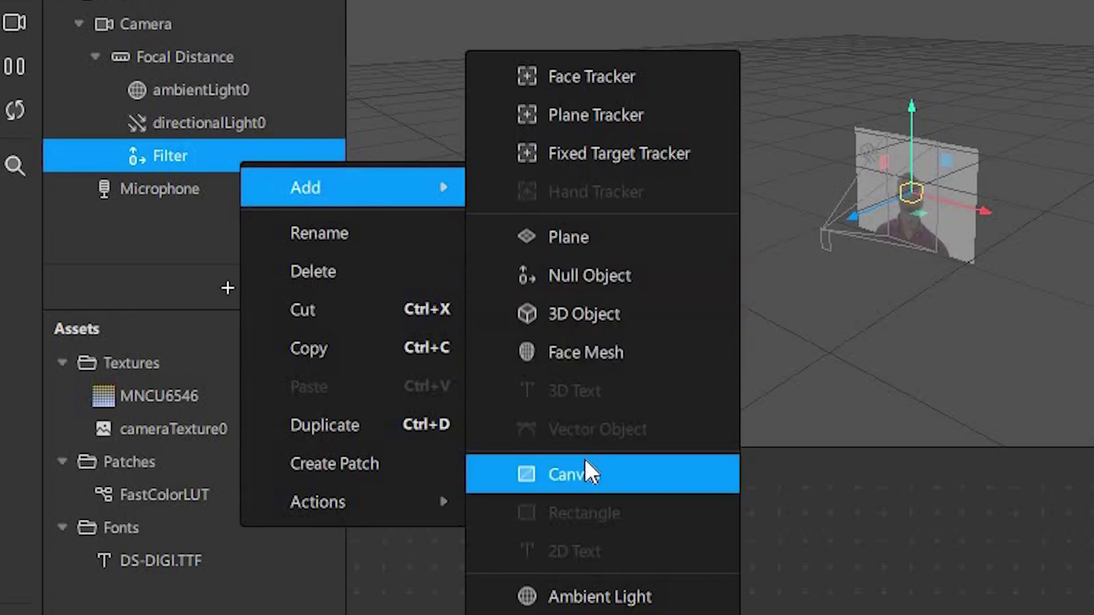
left_click(589, 473)
right_click(125, 183)
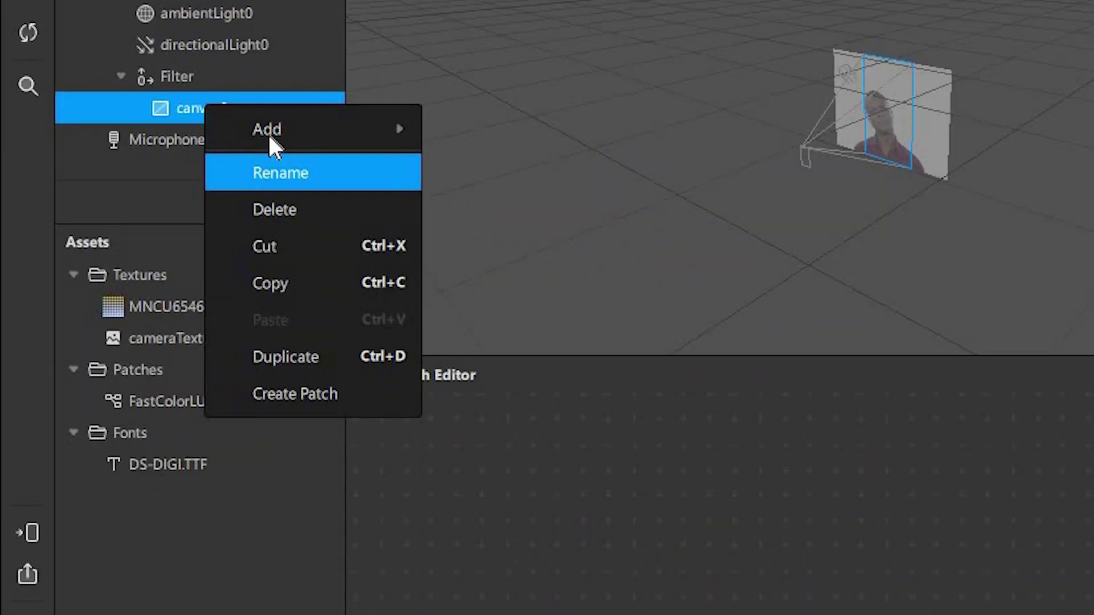
mouse_move(269, 137)
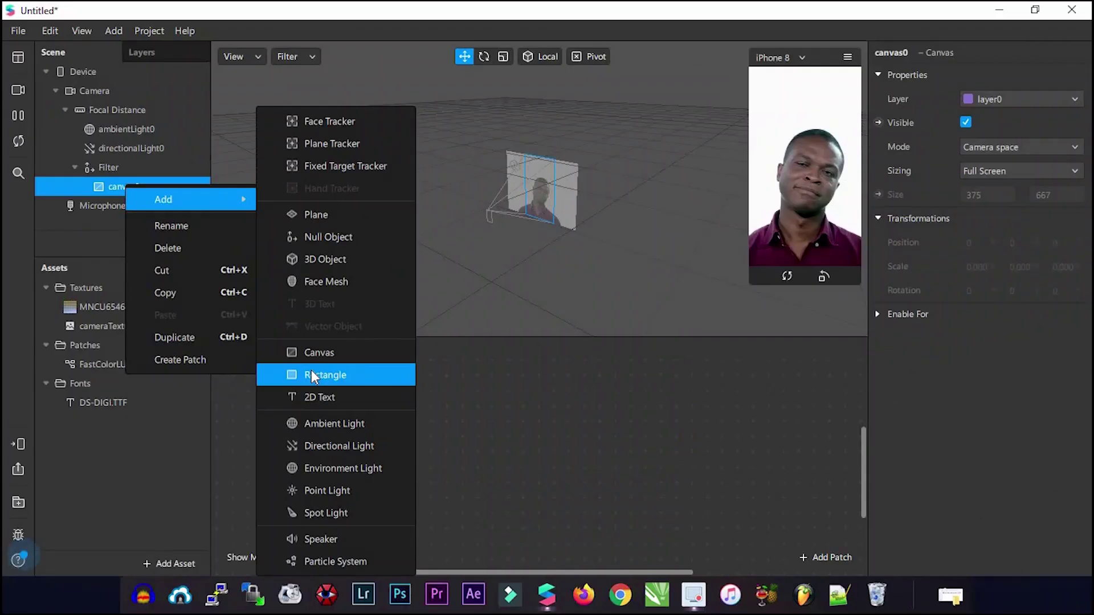
left_click(312, 375)
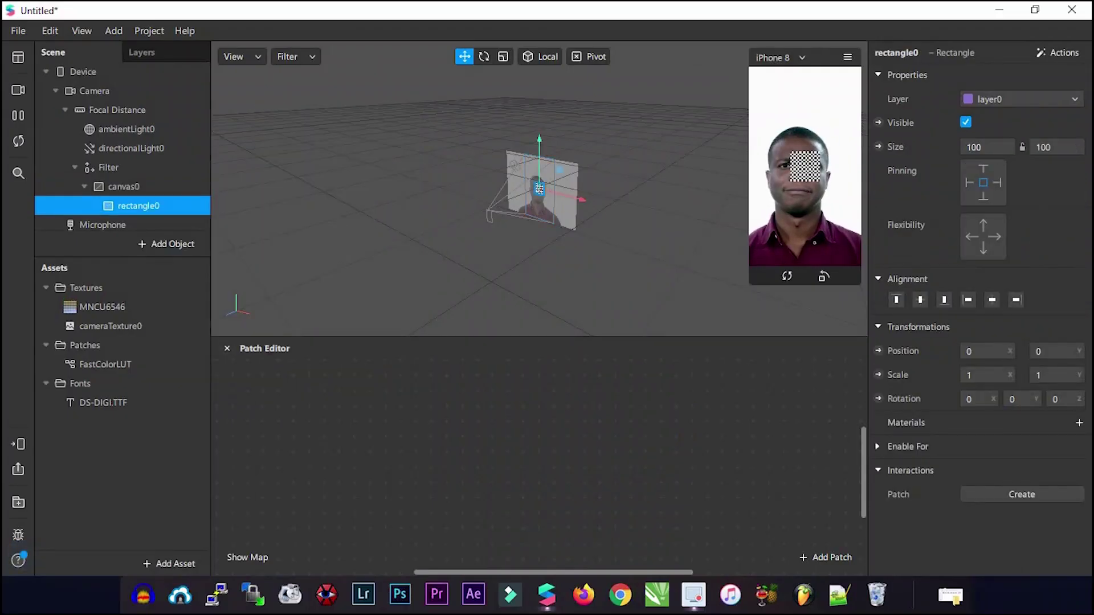
Step: Make the rectangle flexible in both width and height so it fills the canvas, and assign a new material to it
left_click(991, 176)
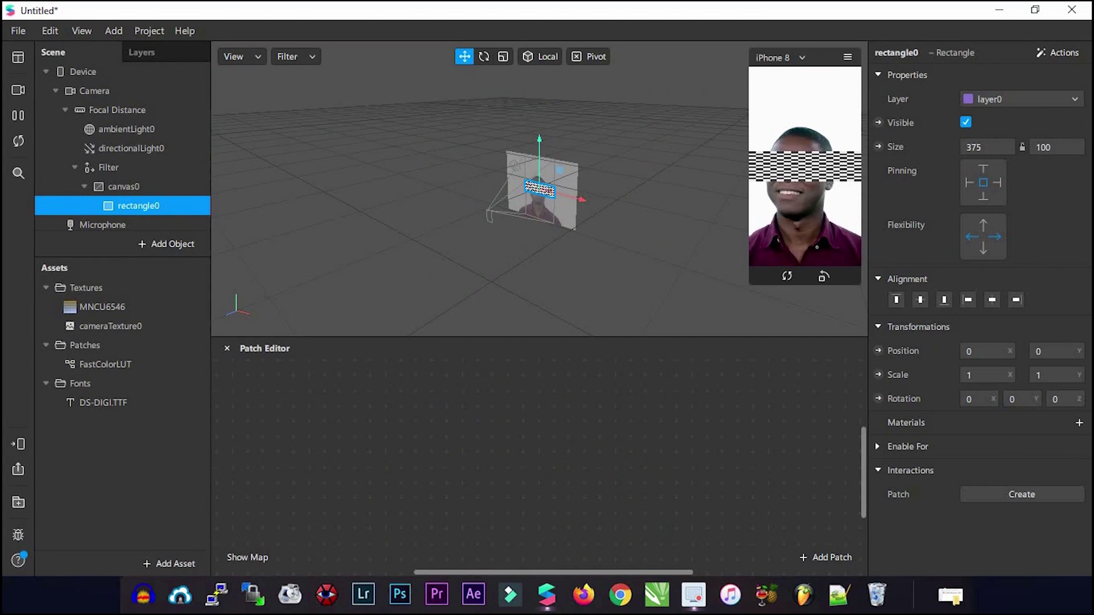
left_click(997, 164)
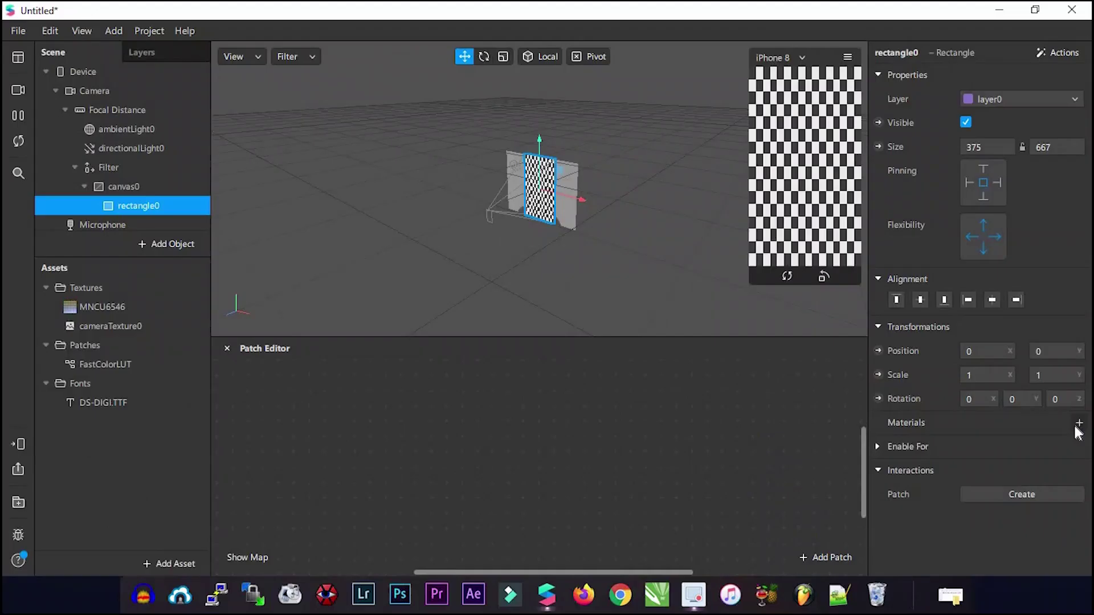
left_click(1070, 506)
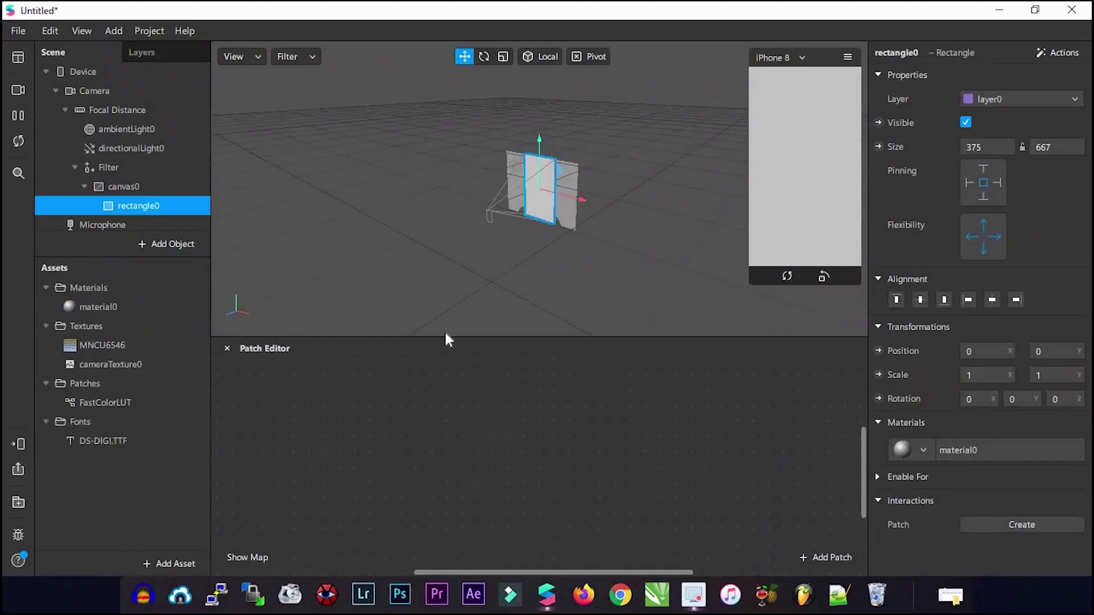
Step: Rename the rectangle's new material as Filter
left_click(111, 309)
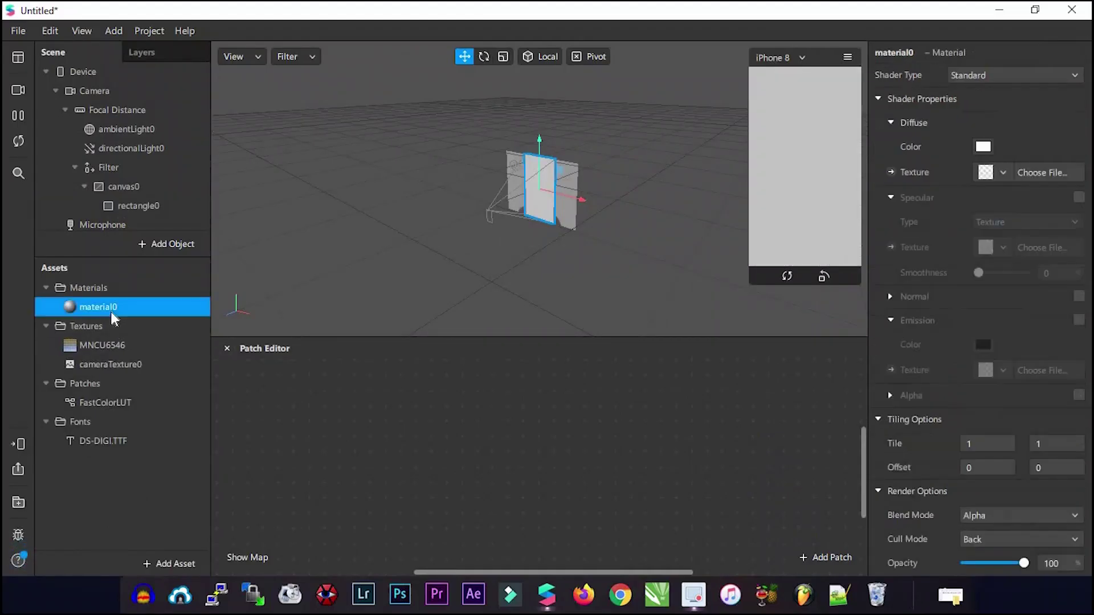
right_click(112, 311)
left_click(205, 339)
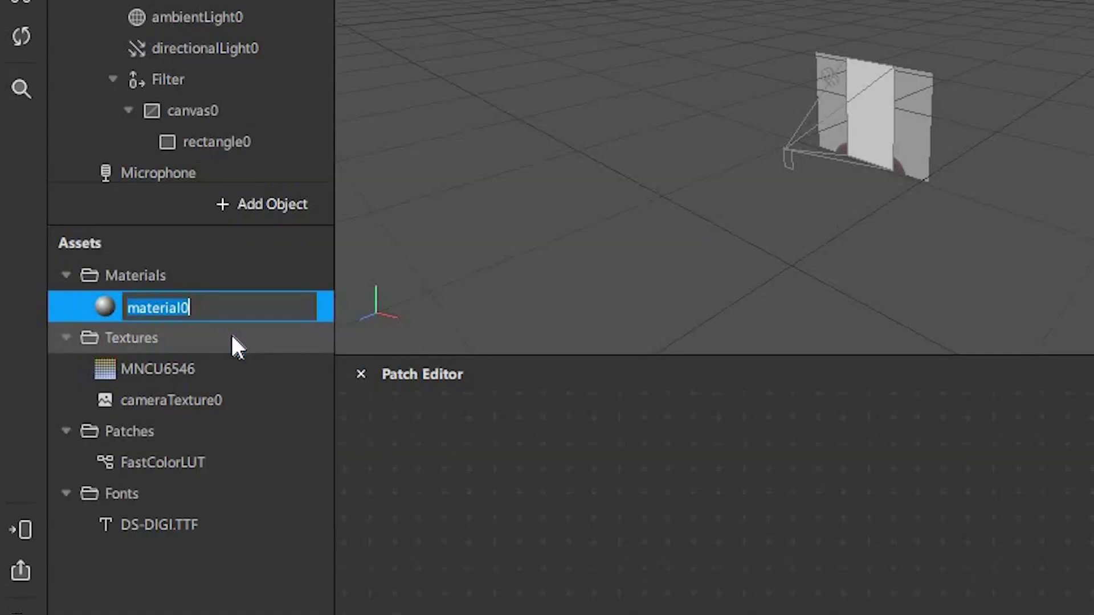
type("Filter")
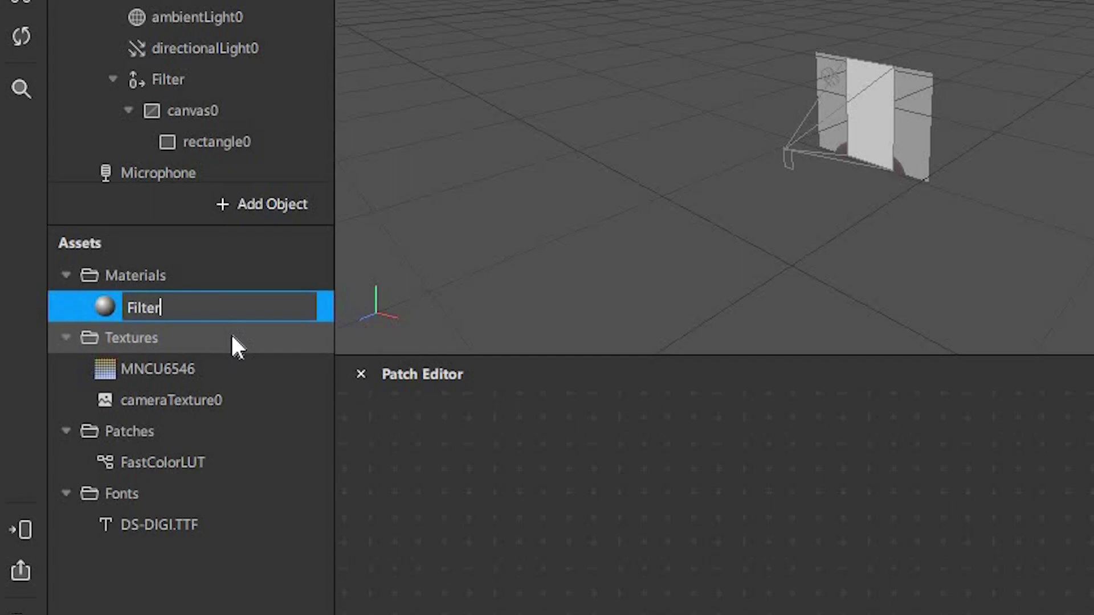
key("Return")
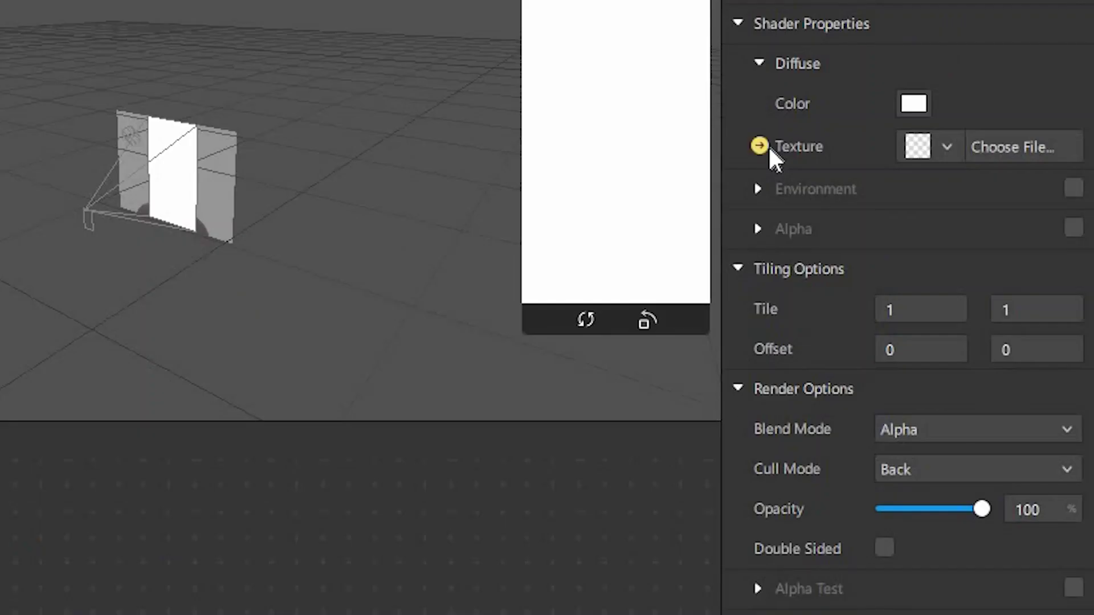
Step: With the Filter material's shader type set to Flat, create a patch for its diffuse texture and position it in the patch graph
left_click(890, 172)
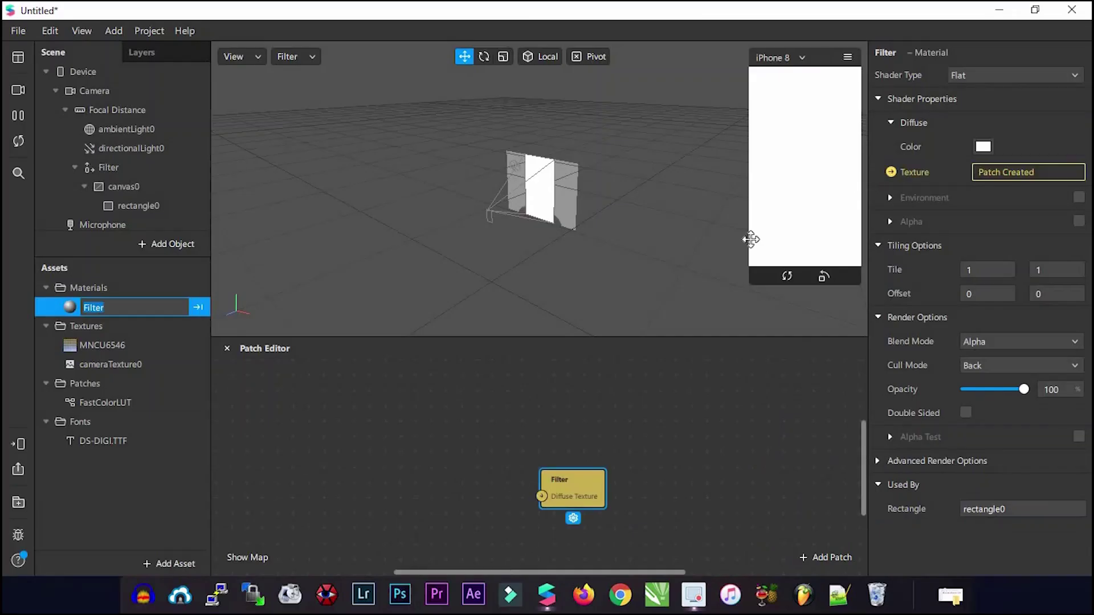
left_click_drag(568, 480, 536, 401)
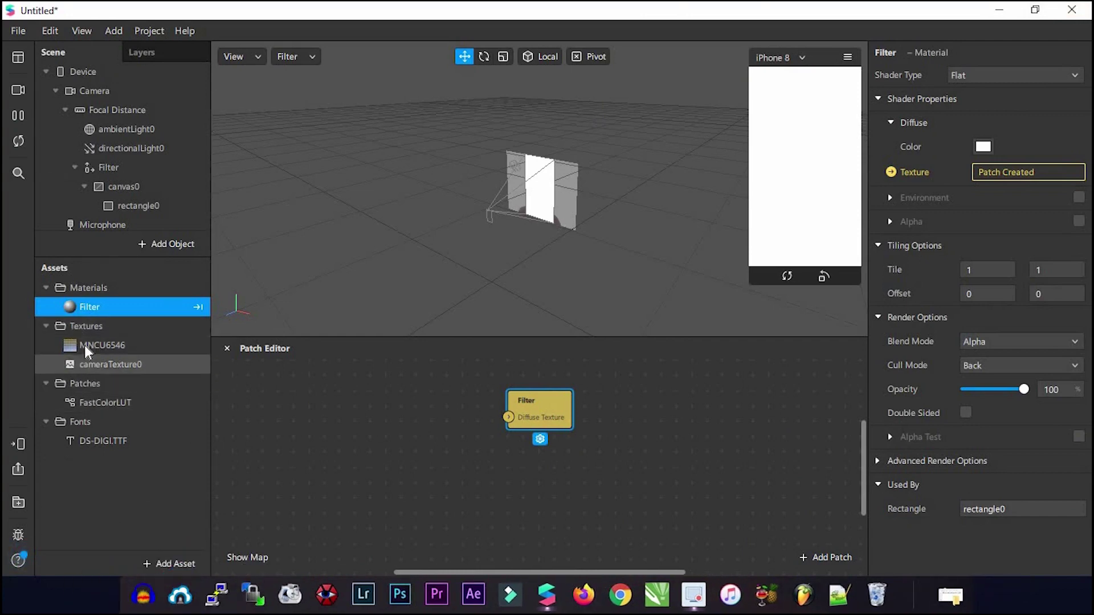
Step: Add MNCU6546, cameraTexture0 and FastColorLUT patches, wiring the camera into Texture, MNCU6546 into LUT, and FastColorLUT's output into the Filter's Diffuse Texture
left_click_drag(87, 346, 286, 455)
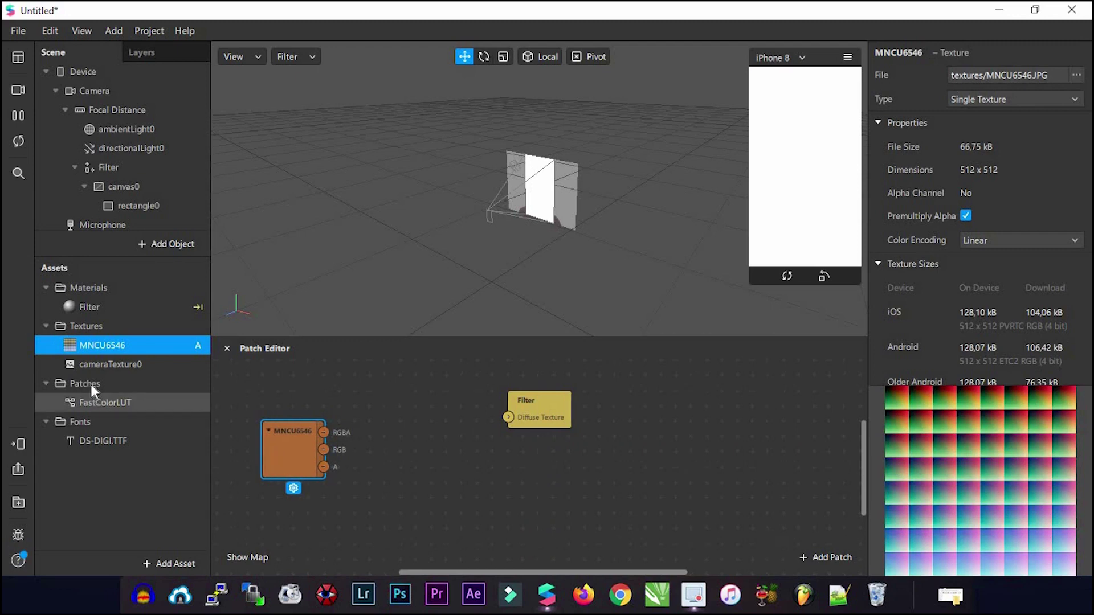
left_click_drag(165, 367, 301, 389)
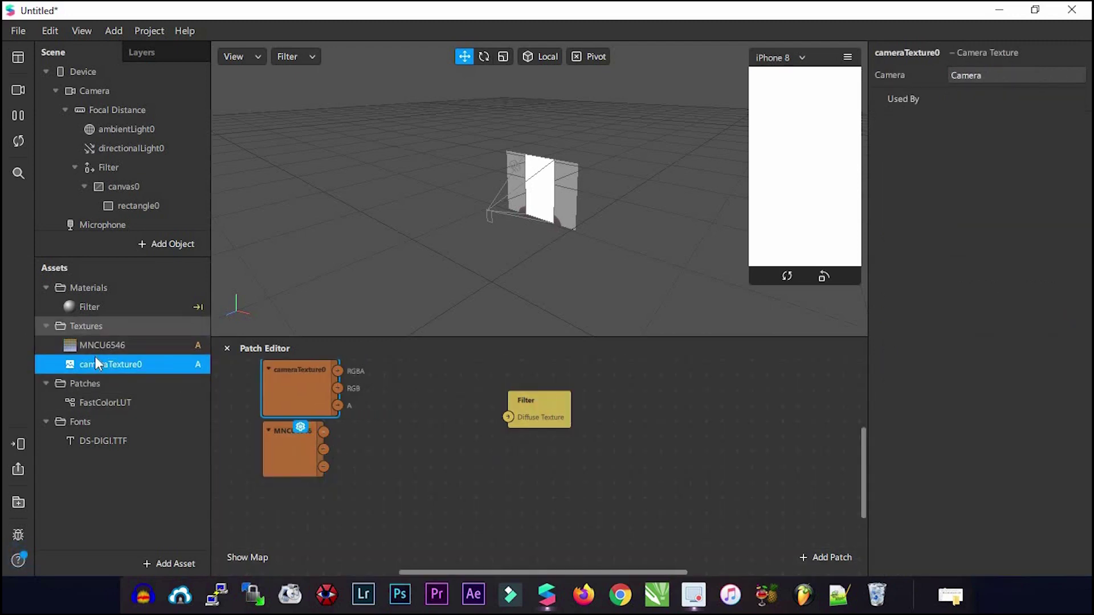
left_click_drag(90, 406, 370, 433)
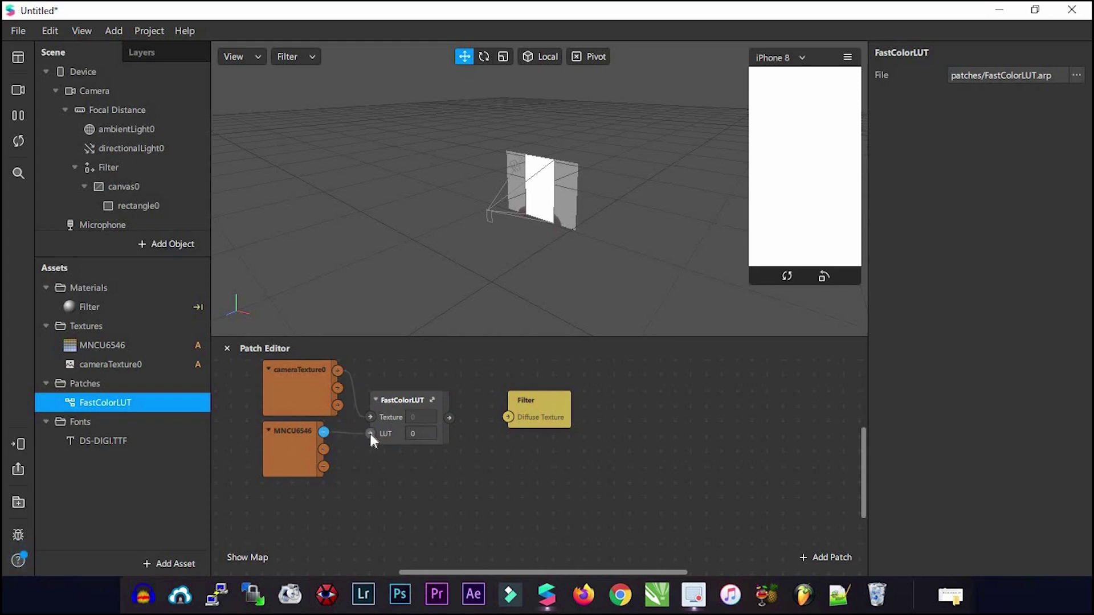
left_click_drag(449, 417, 508, 415)
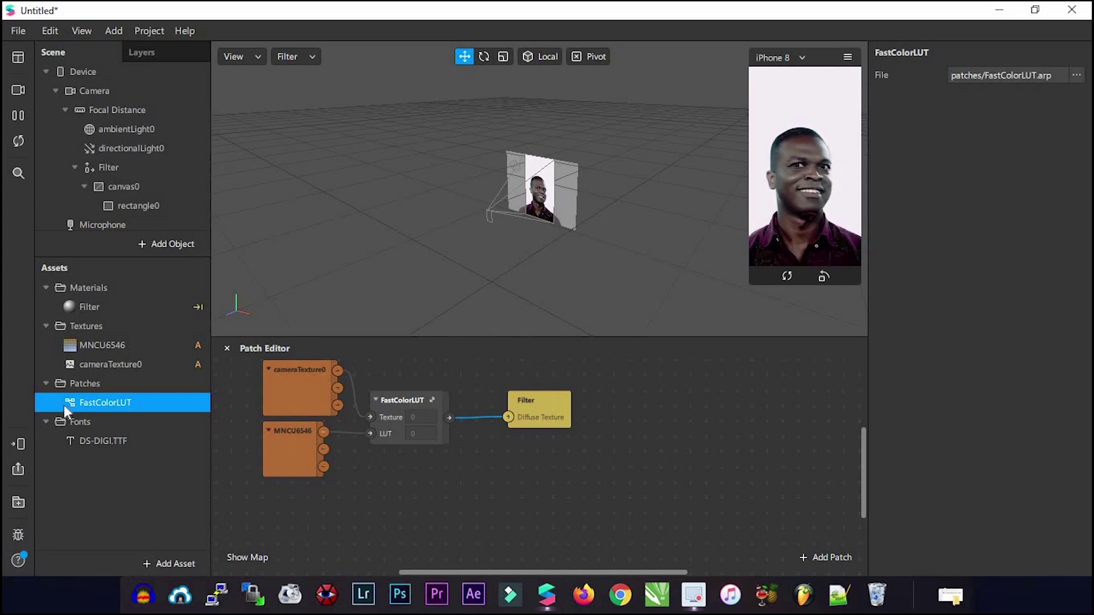
Step: Enable No compression for the MNCU6546 texture and set its sampling filtering to None
left_click(94, 345)
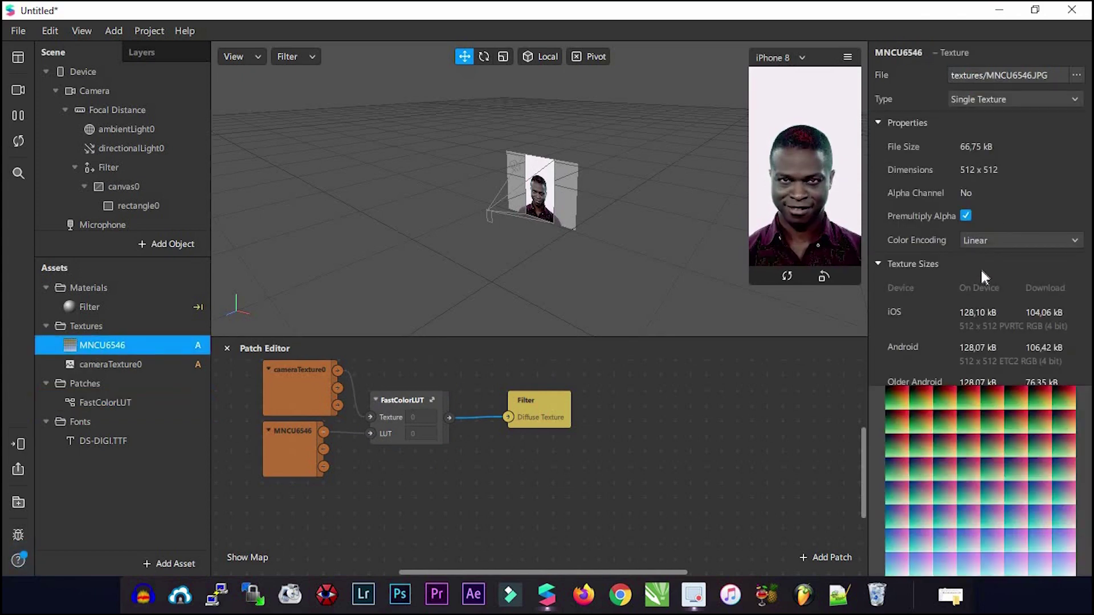
scroll(981, 270, "down", 5)
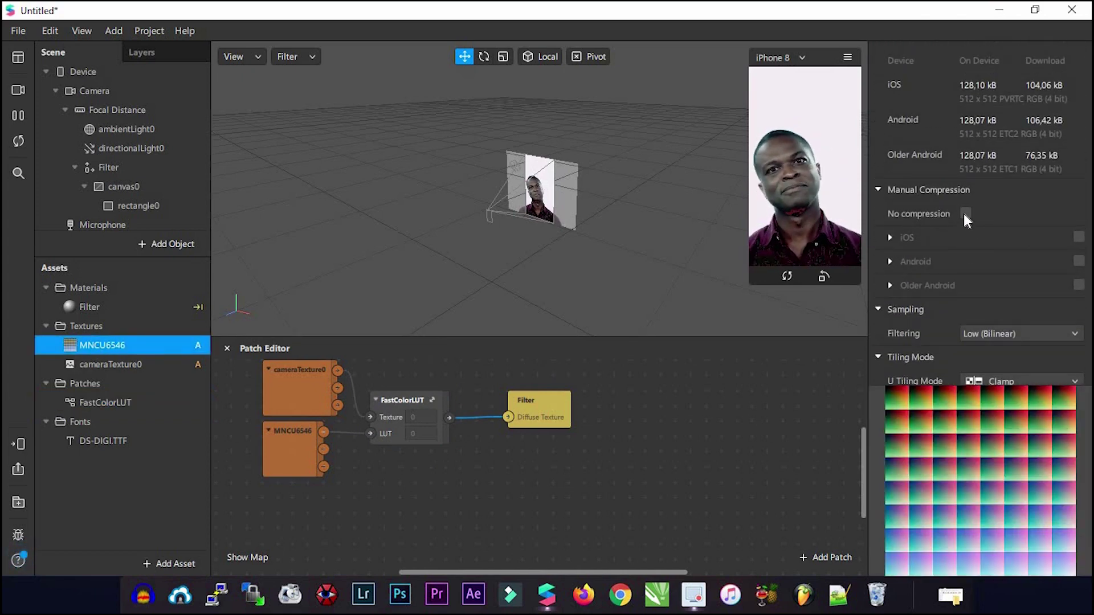
left_click(964, 212)
left_click(1002, 333)
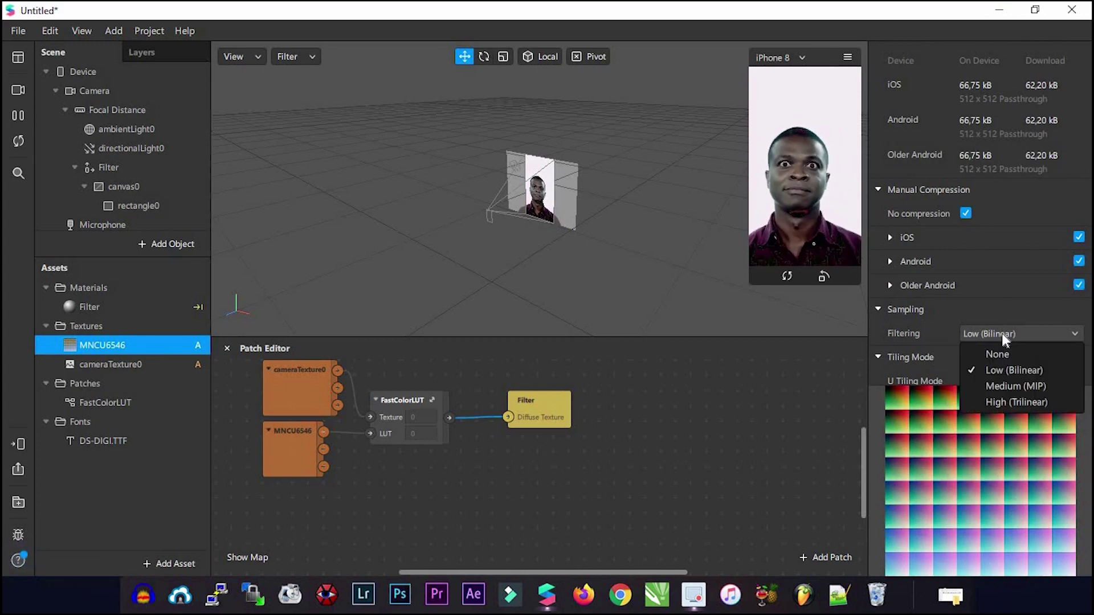
left_click(1001, 351)
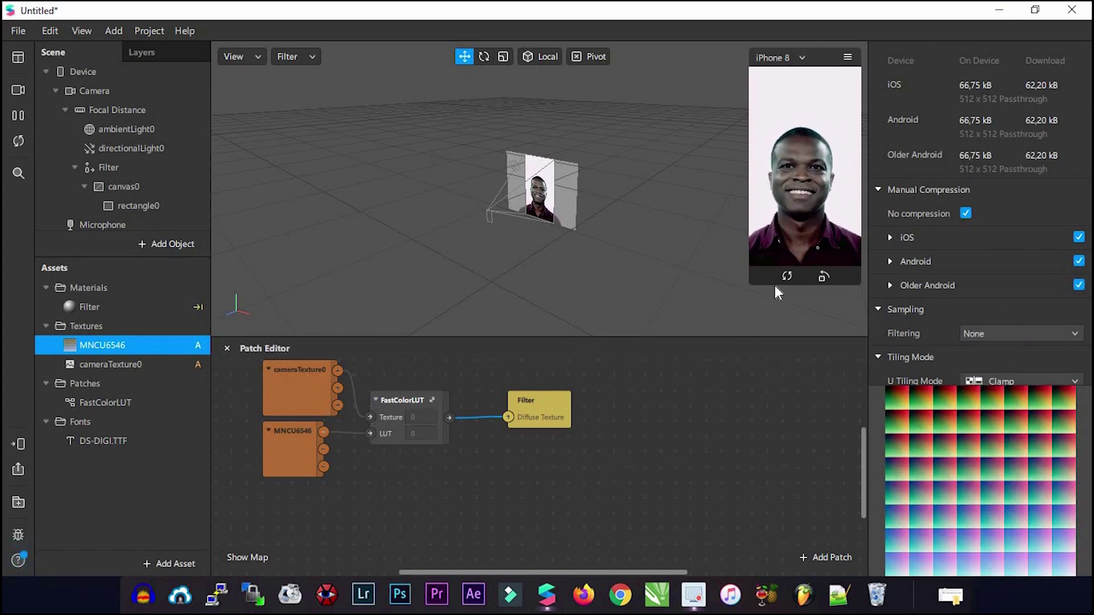
Step: Enlarge the iPhone 8 preview and collapse the Filter group in the scene tree
left_click_drag(749, 286, 720, 313)
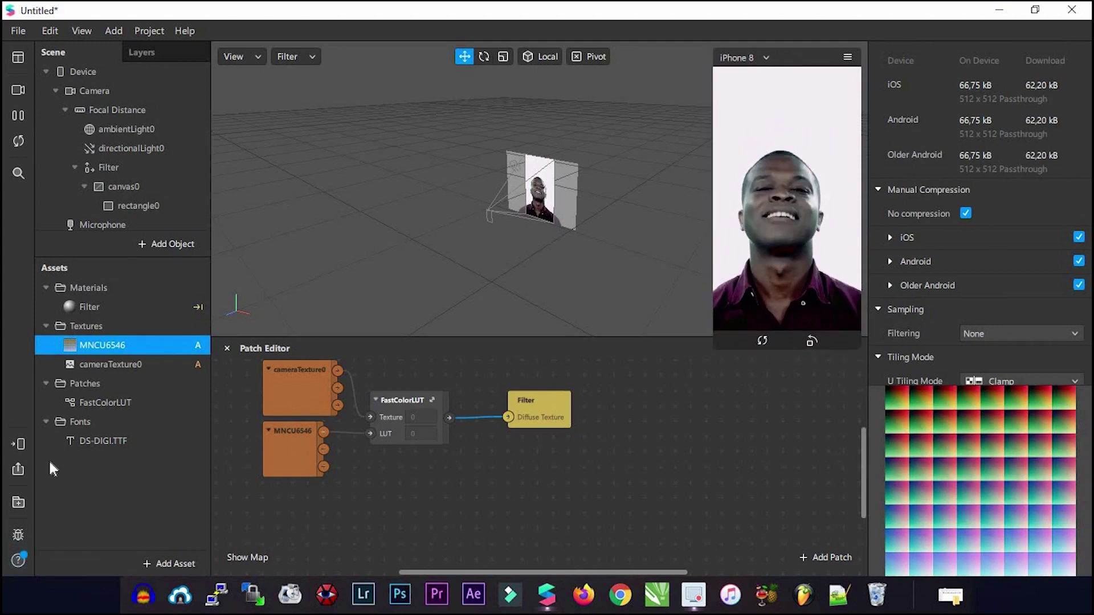
left_click(124, 515)
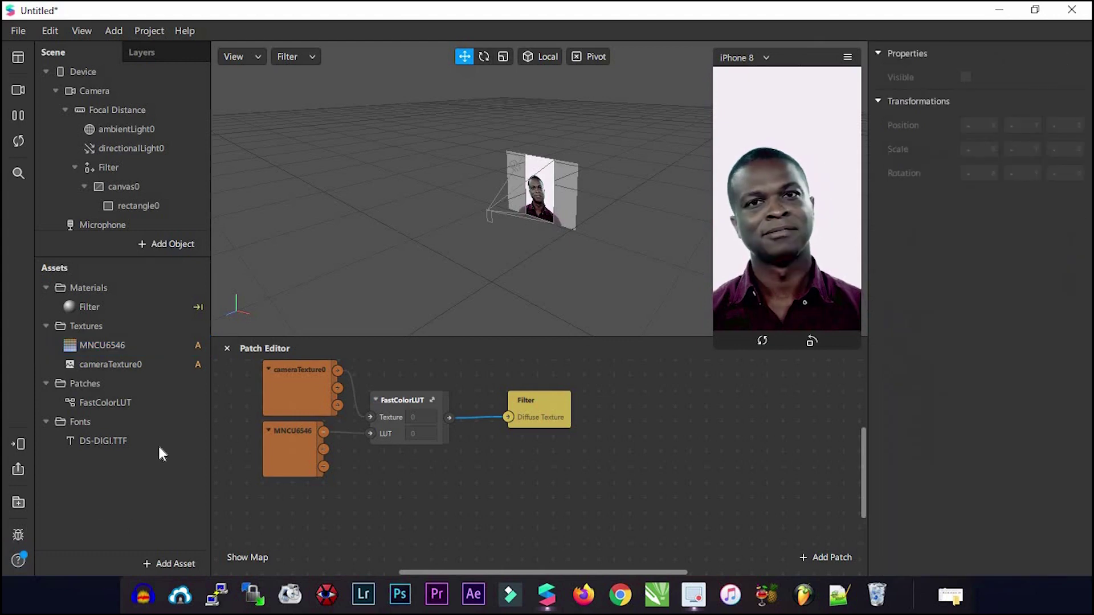
left_click(73, 167)
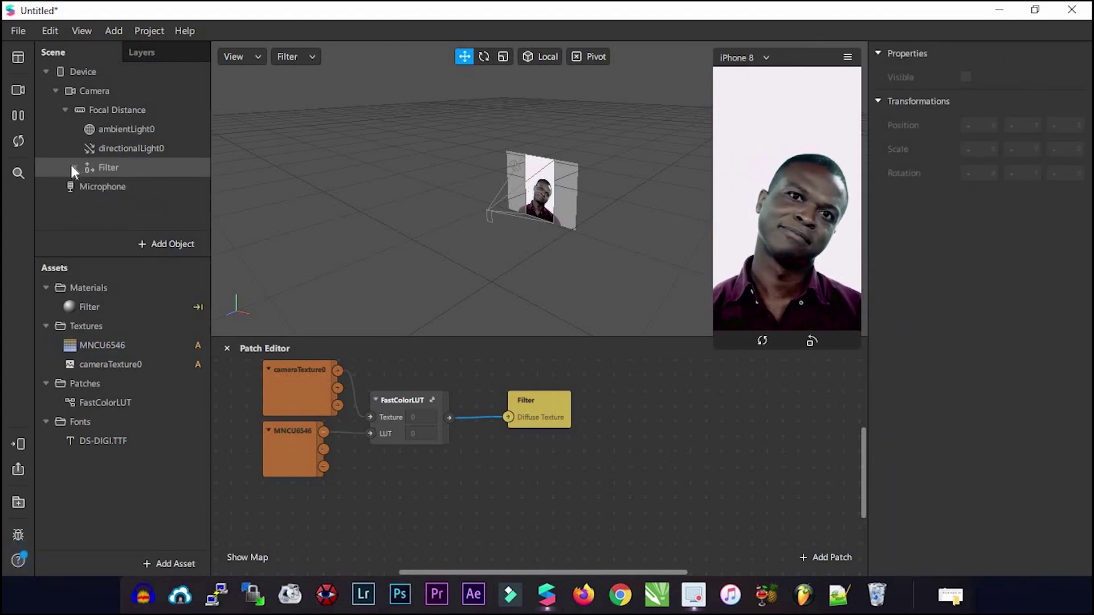
Step: Add a null object to the scene and rename it Rec
left_click(156, 245)
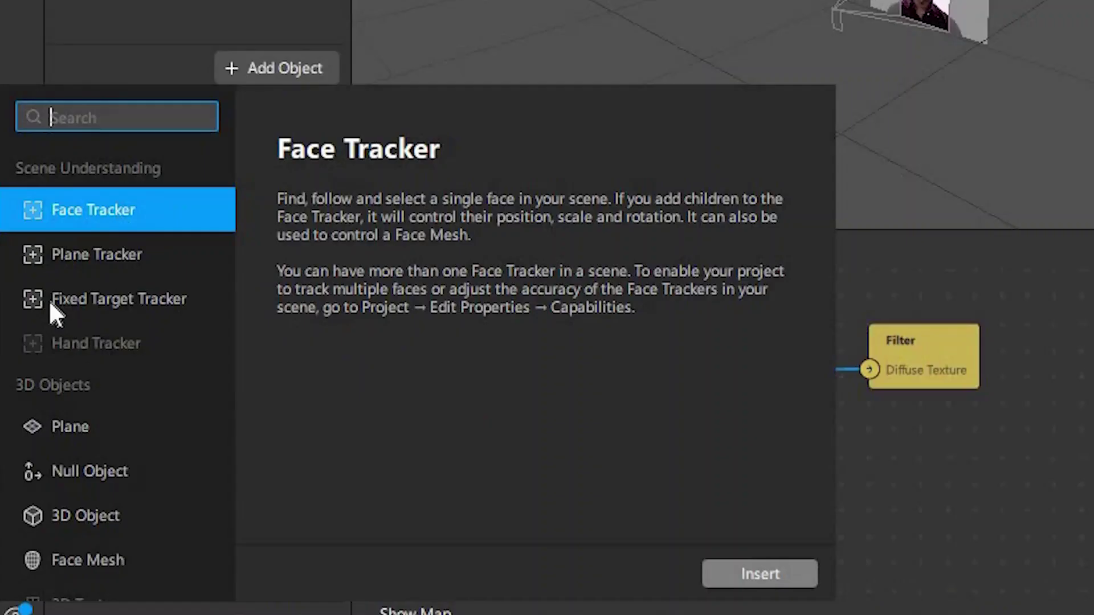
left_click(55, 473)
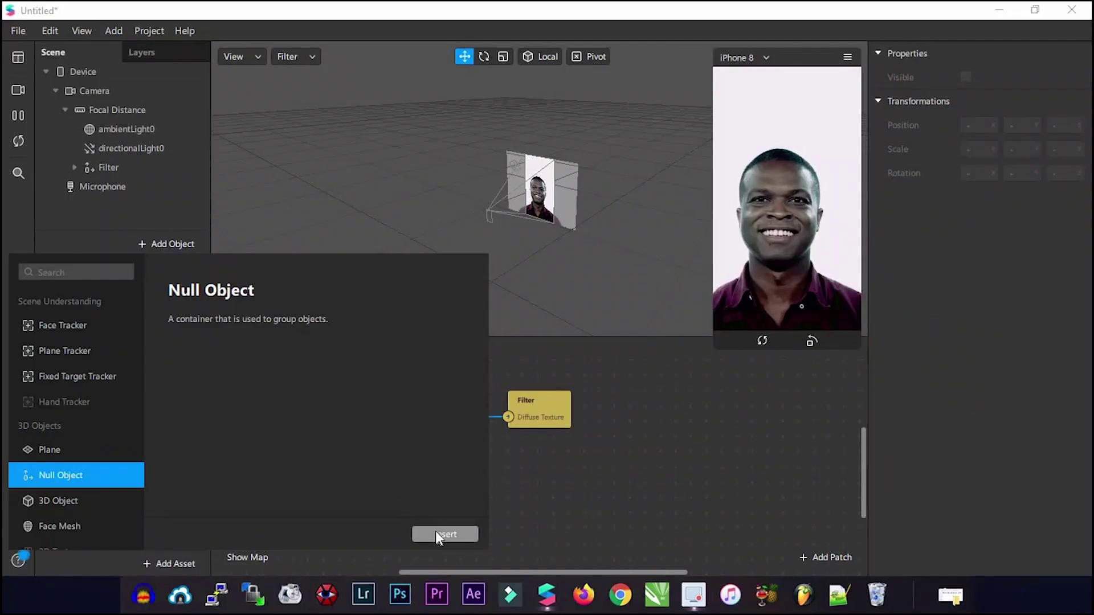
left_click(759, 574)
right_click(122, 186)
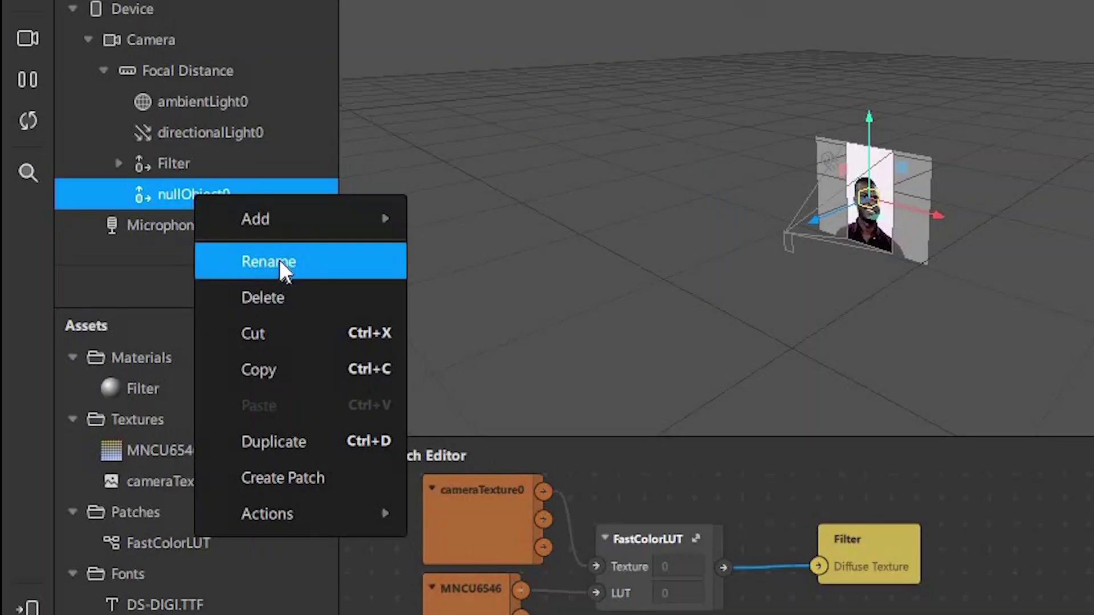
left_click(174, 235)
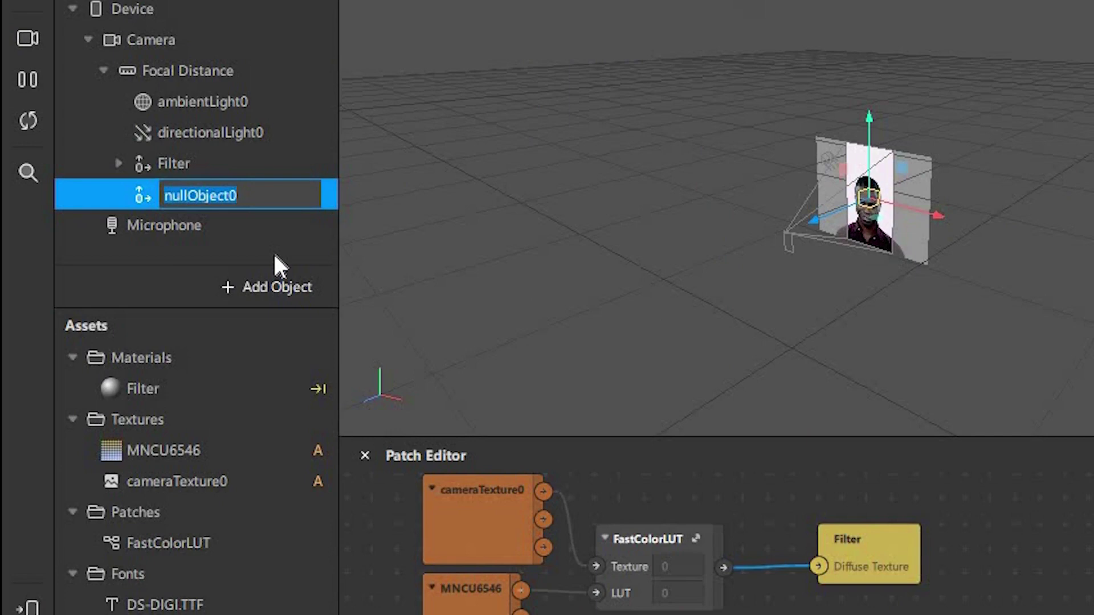
type("red")
key("BackSpace")
key("BackSpace")
key("BackSpace")
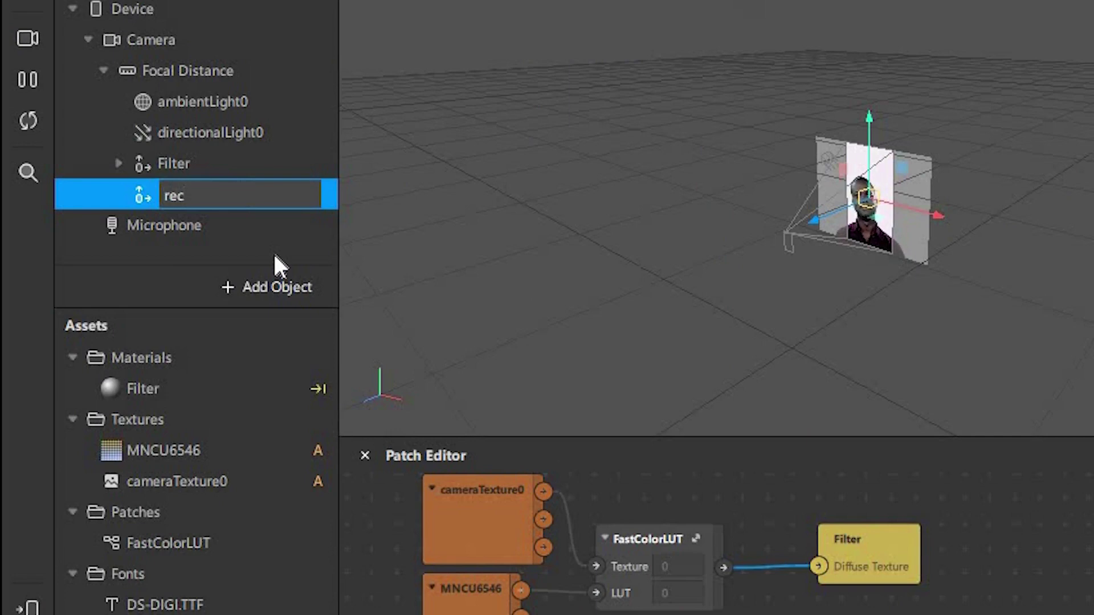
type("Rec")
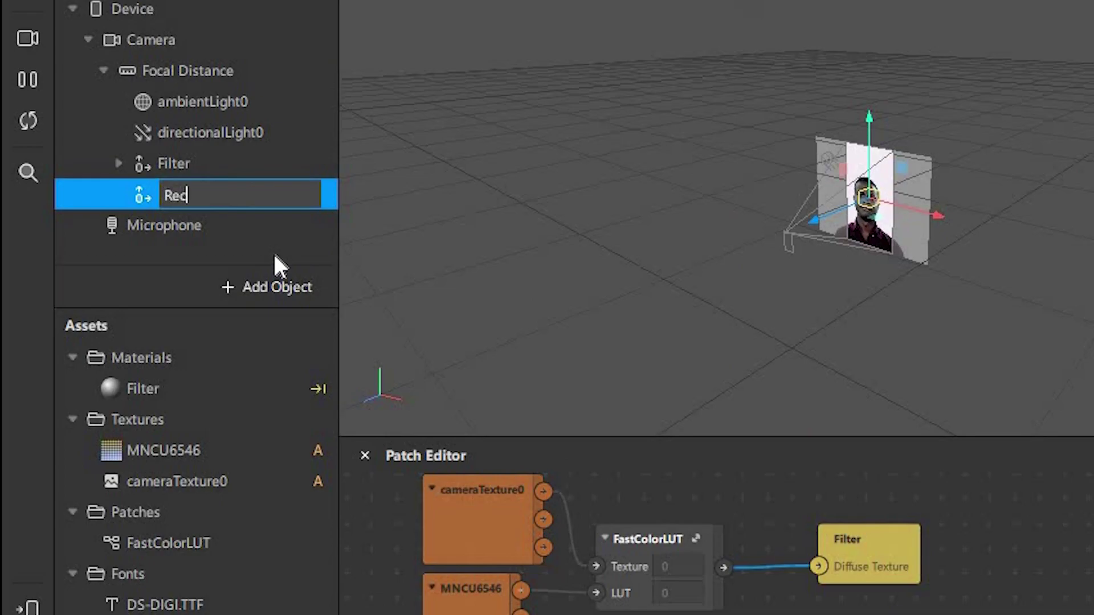
key("Return")
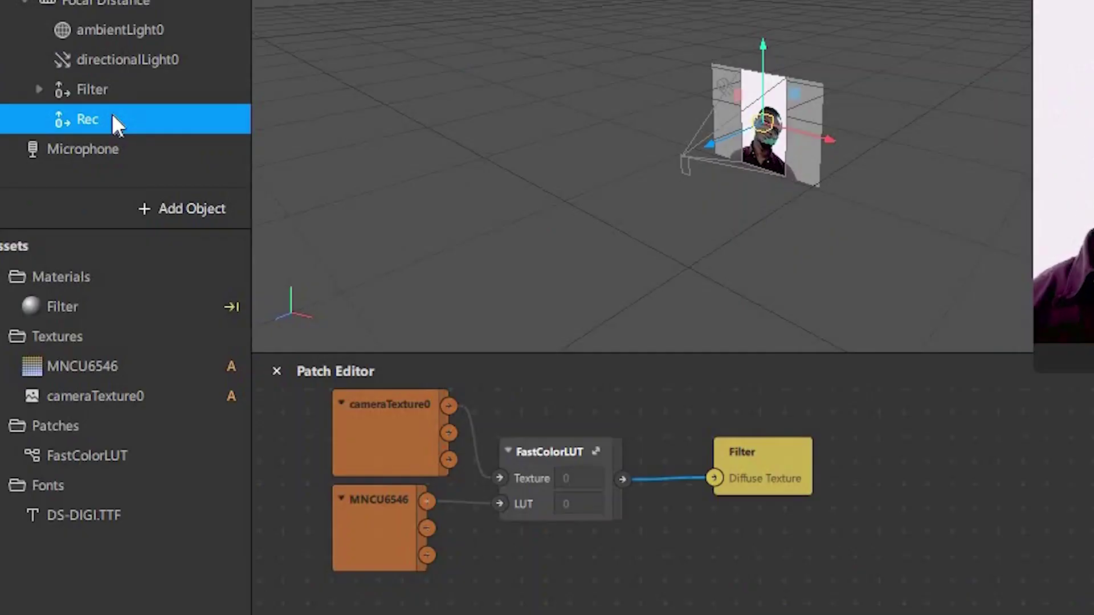
Step: Add a canvas inside the Rec null object and a rectangle inside that canvas
right_click(112, 114)
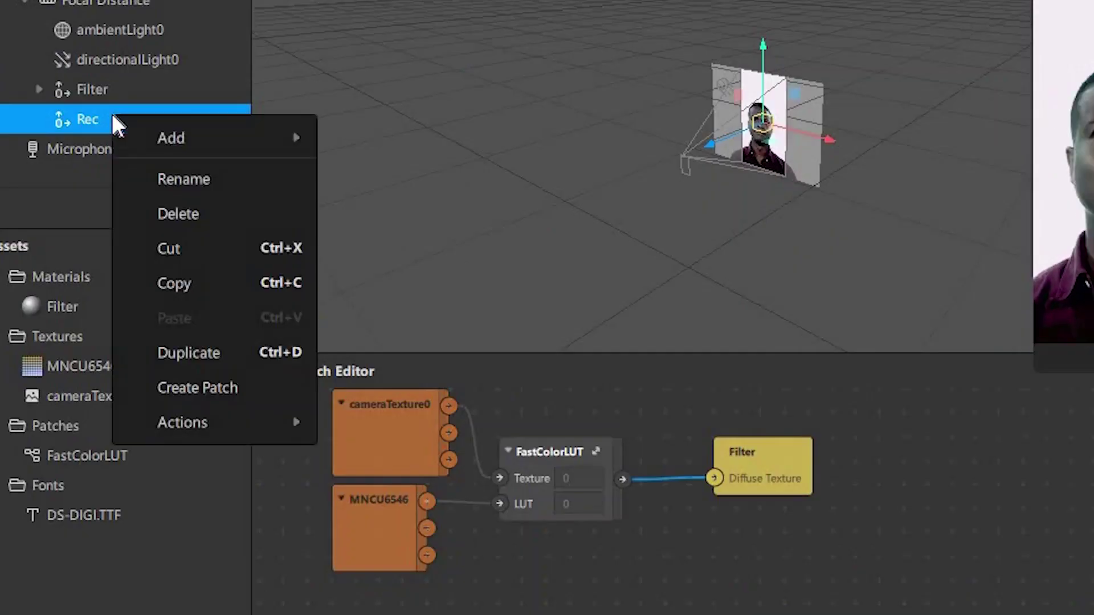
mouse_move(164, 137)
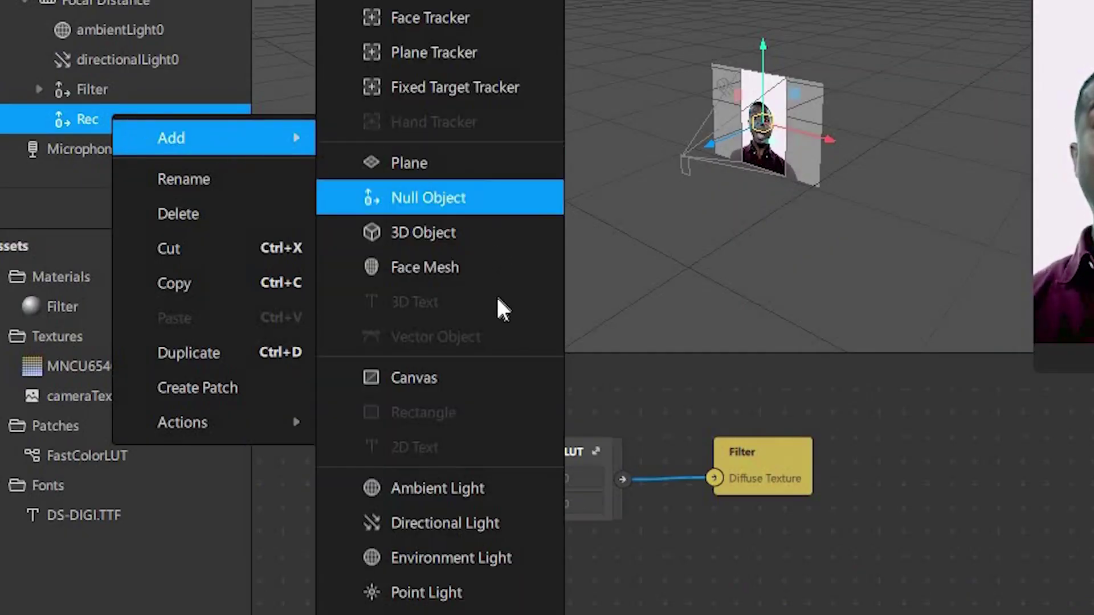
left_click(468, 373)
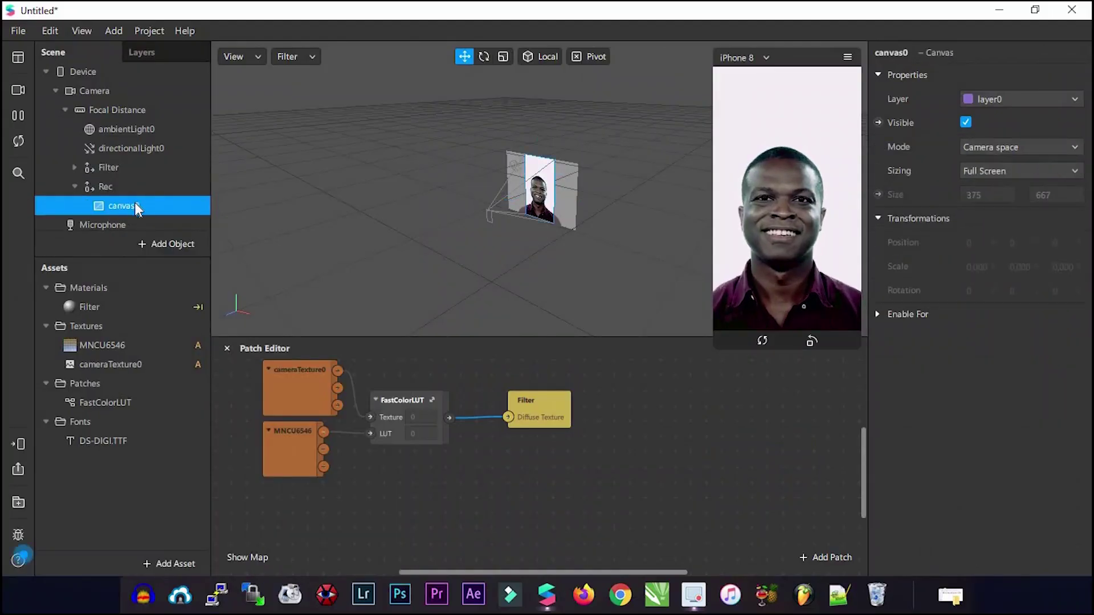
right_click(135, 203)
mouse_move(166, 215)
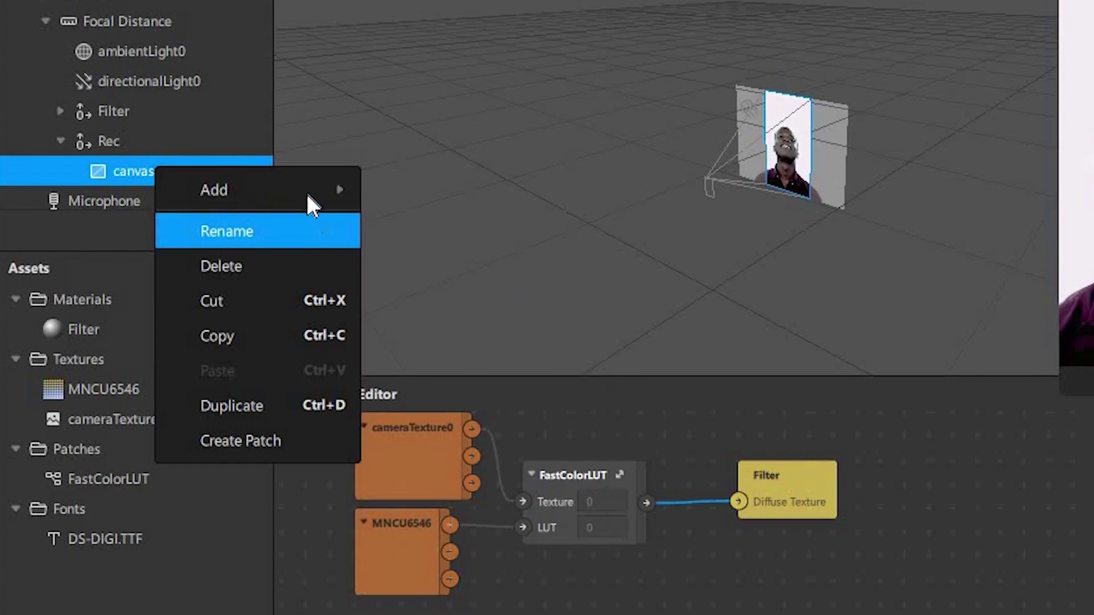
mouse_move(314, 189)
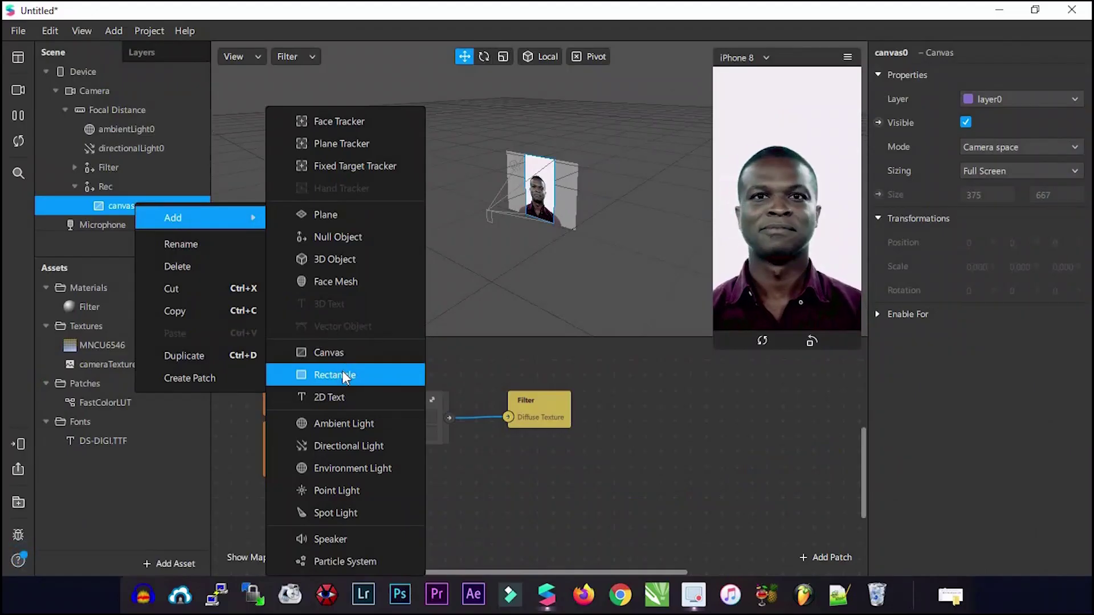
left_click(343, 371)
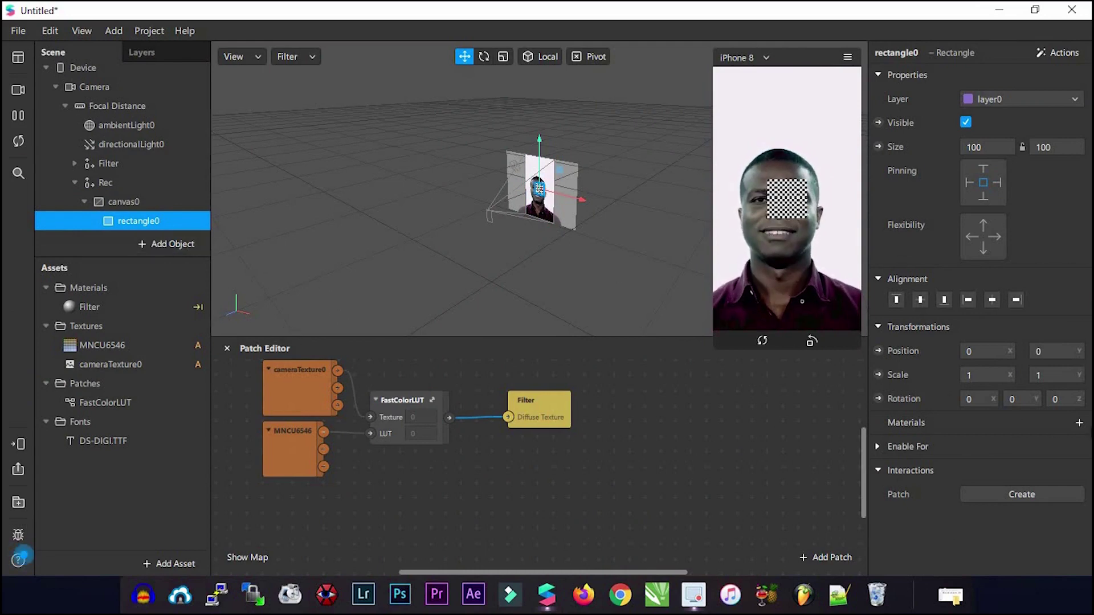
Step: Create a new material named Rec for the rectangle, with its shader type set to Flat
left_click(1079, 425)
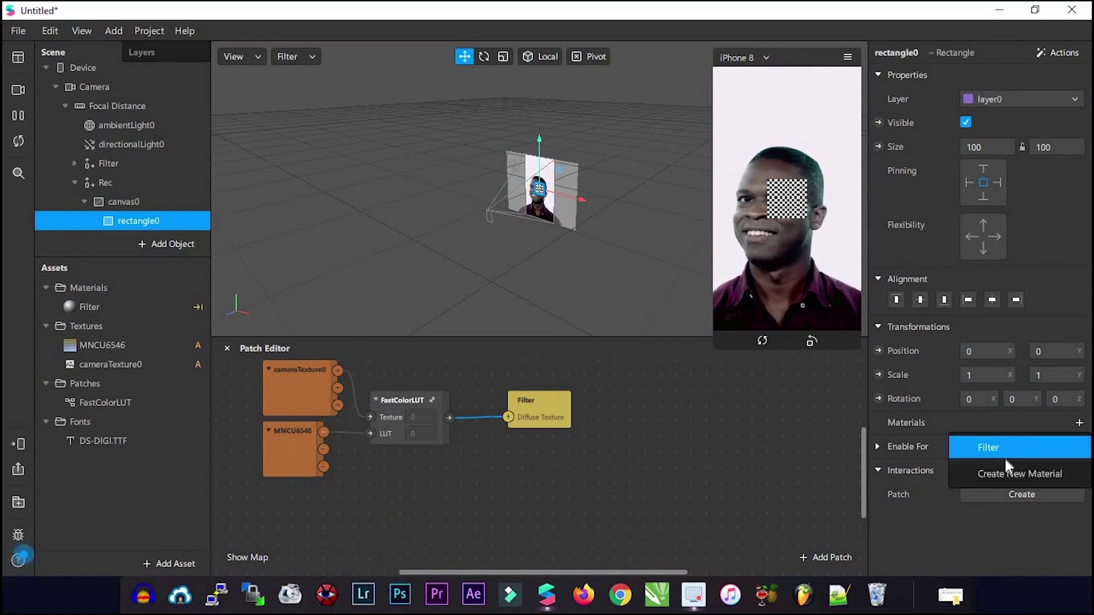
left_click(999, 475)
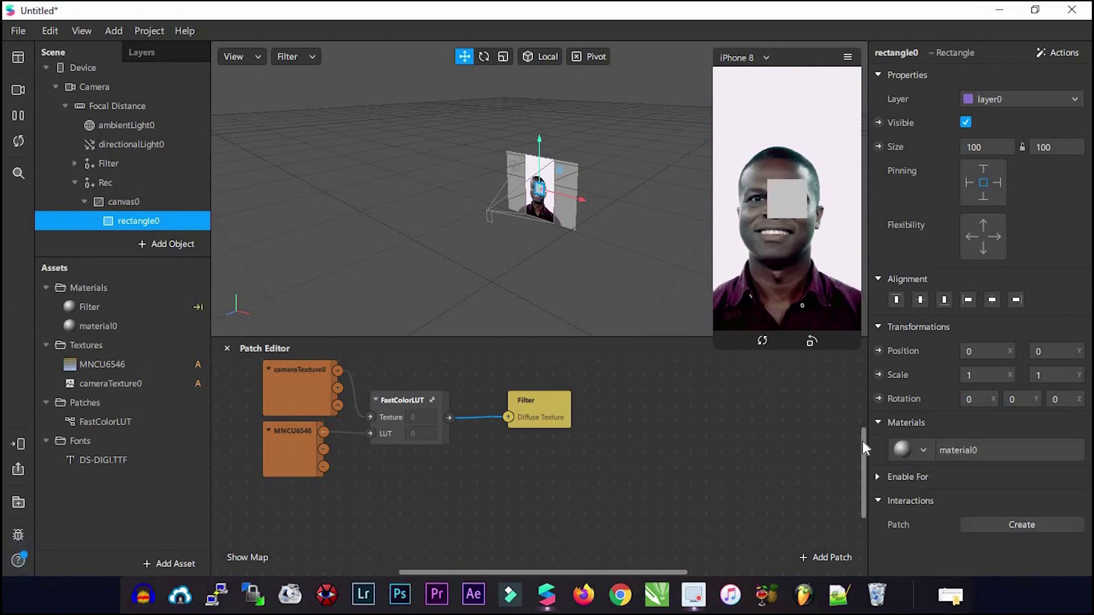
right_click(111, 327)
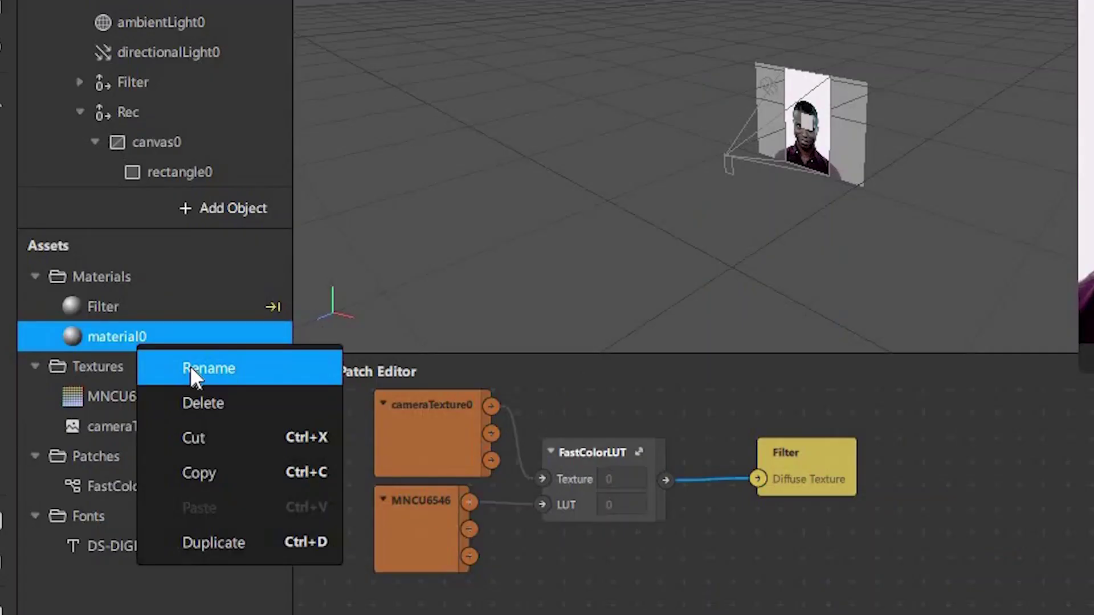
left_click(147, 346)
type("Rec")
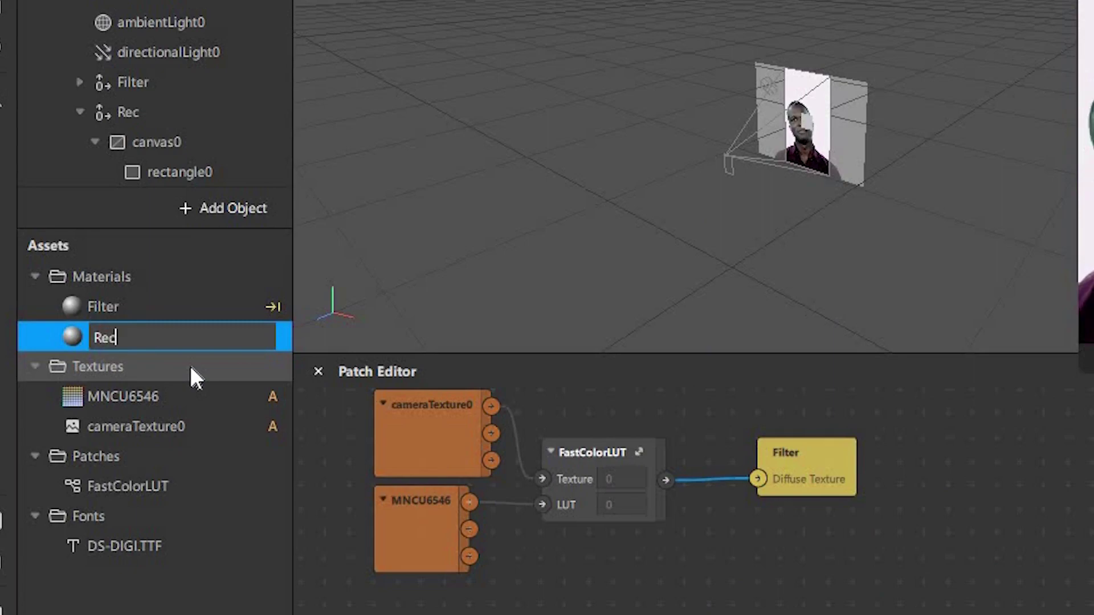
key("Return")
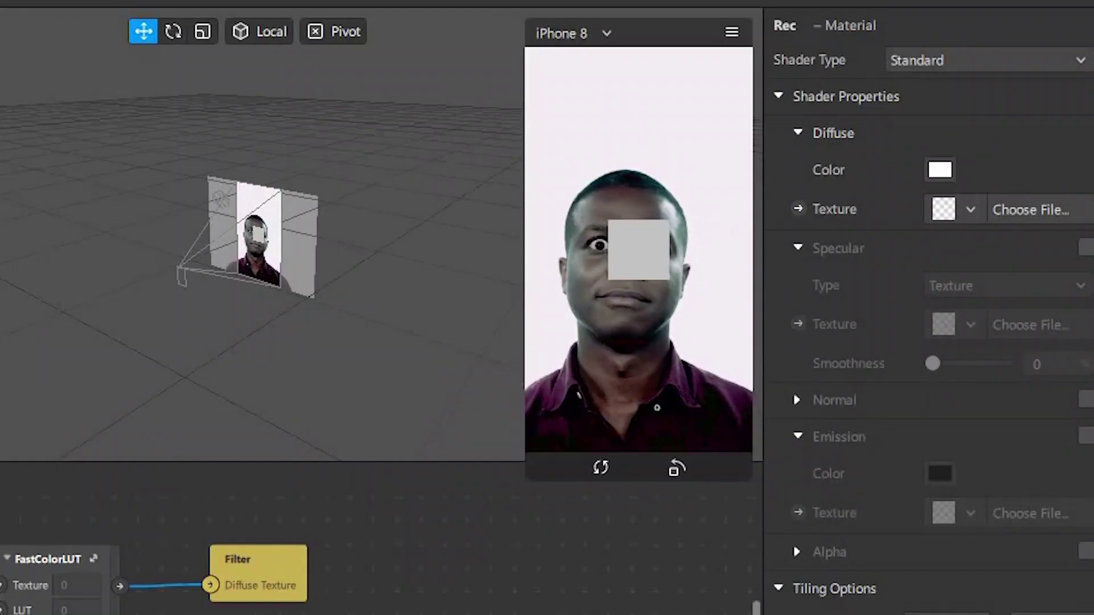
left_click(914, 60)
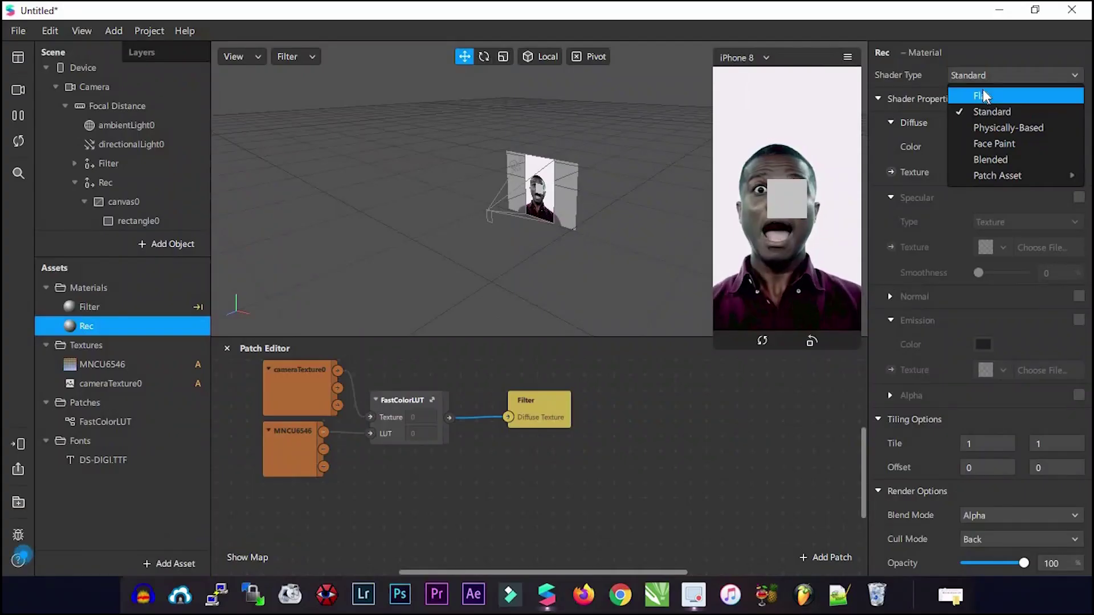
left_click(984, 96)
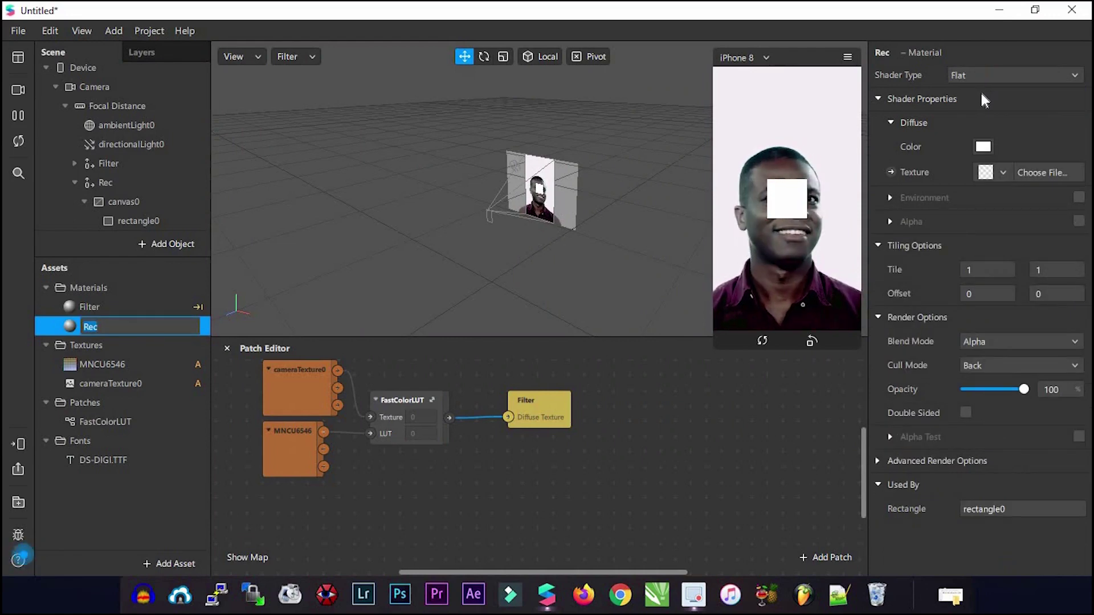
Step: Set the rectangle under the Rec canvas to Fill Width and Fill Height
left_click(87, 203)
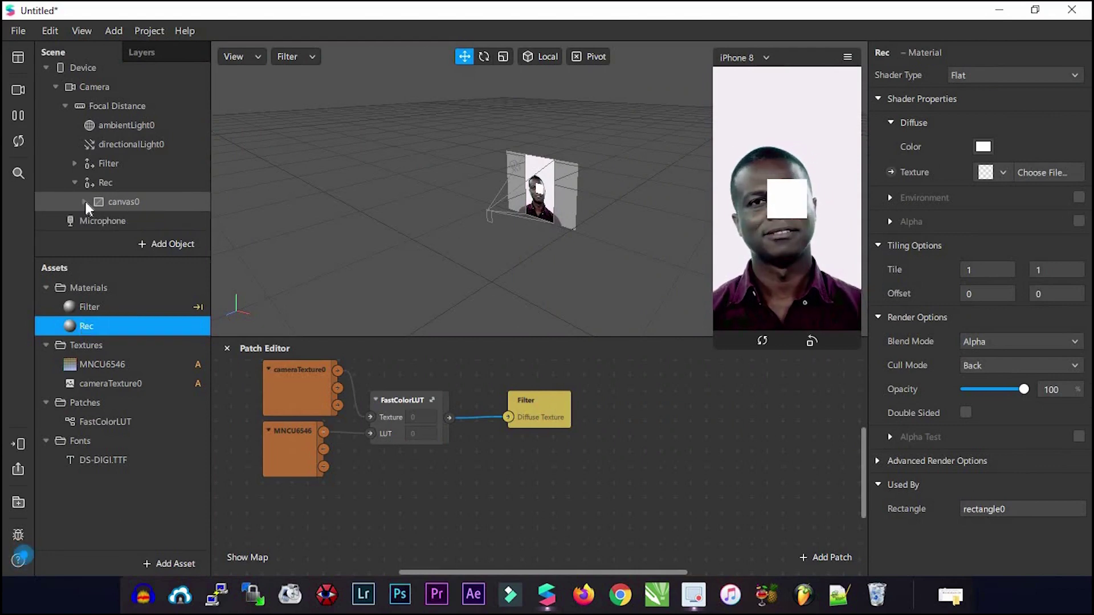
left_click(85, 202)
left_click(135, 202)
left_click(987, 148)
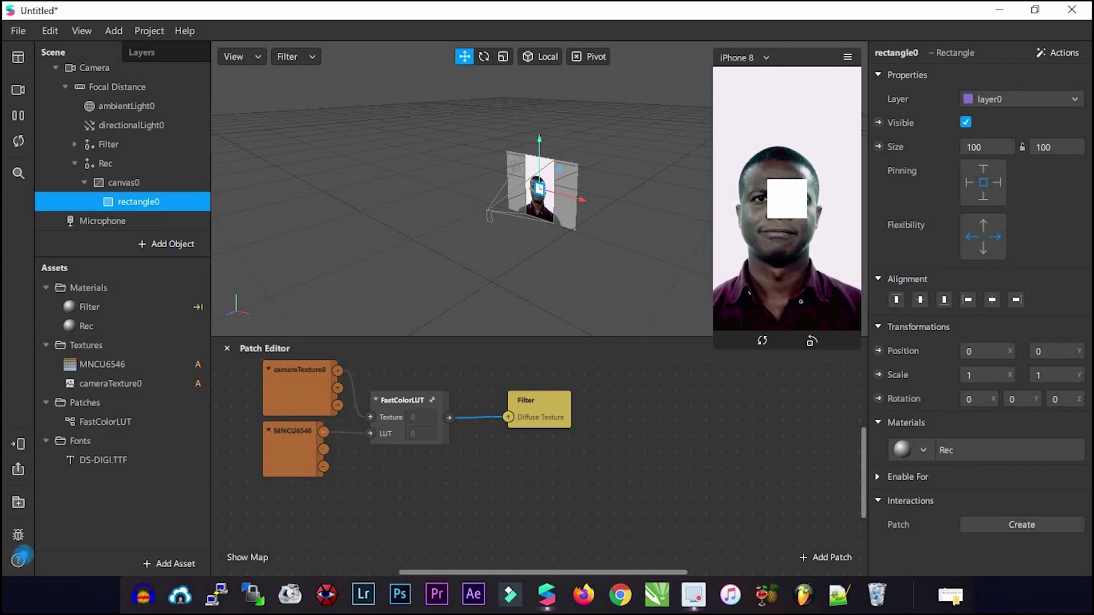
left_click(991, 172)
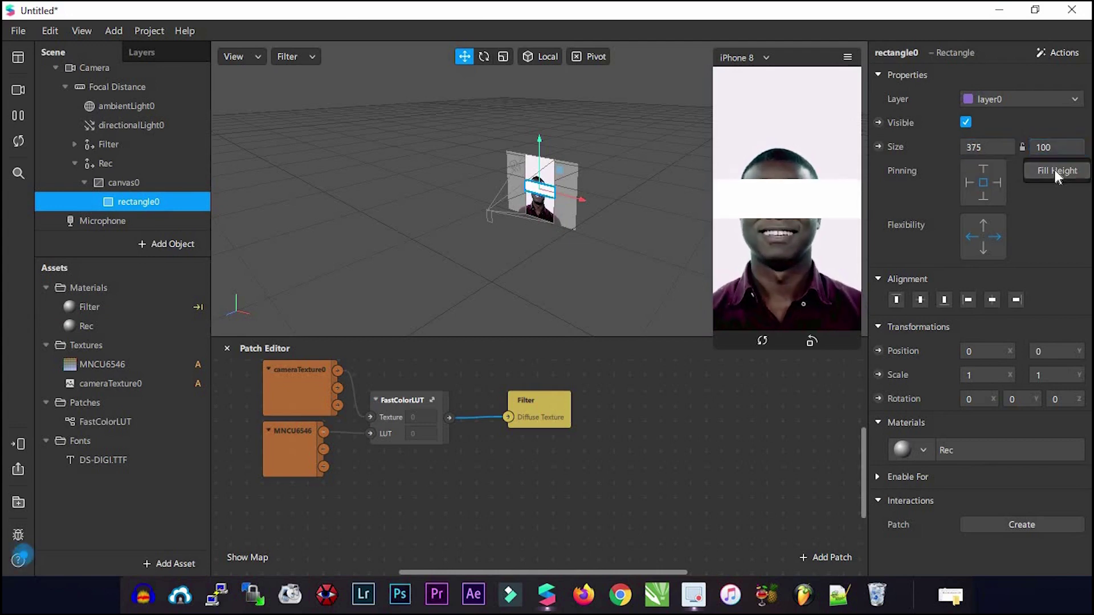
left_click(1050, 171)
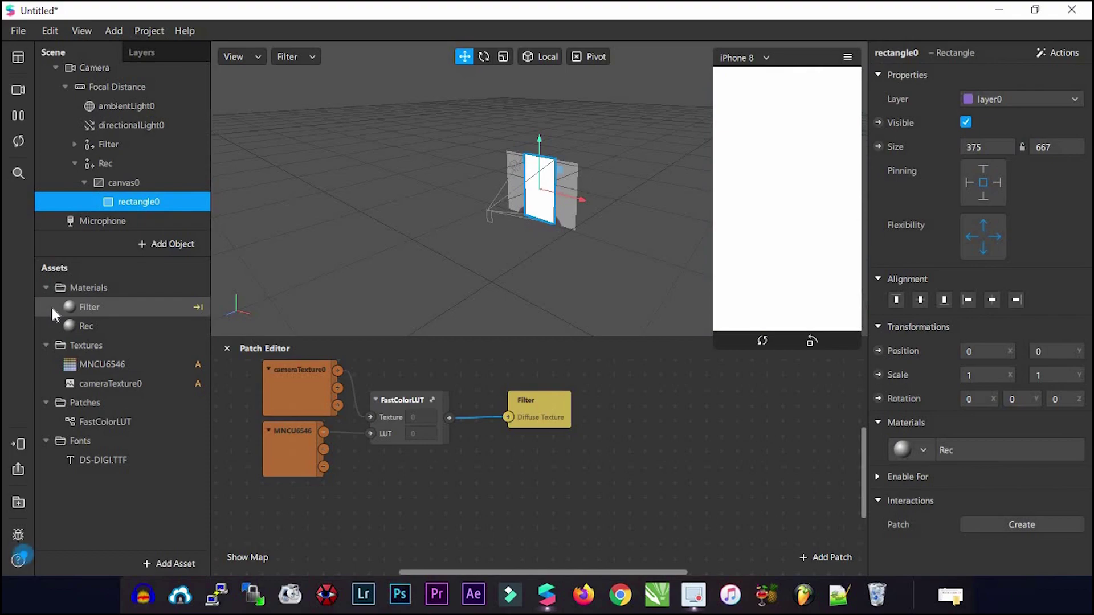
Step: Create a patch for the Rec material's diffuse texture and place it below the Filter patch
left_click(75, 326)
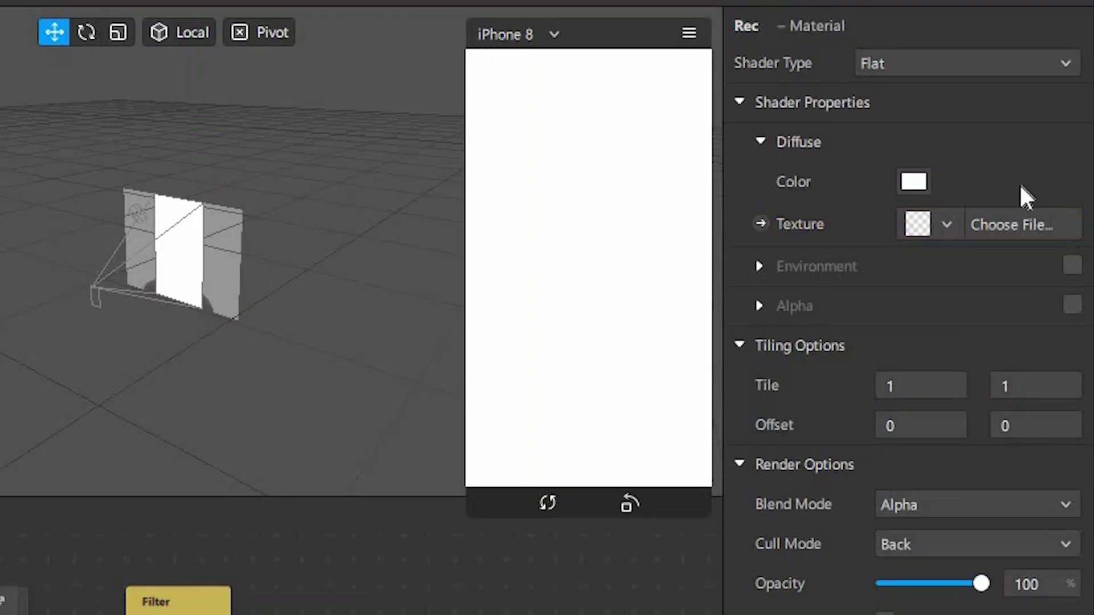
left_click(761, 224)
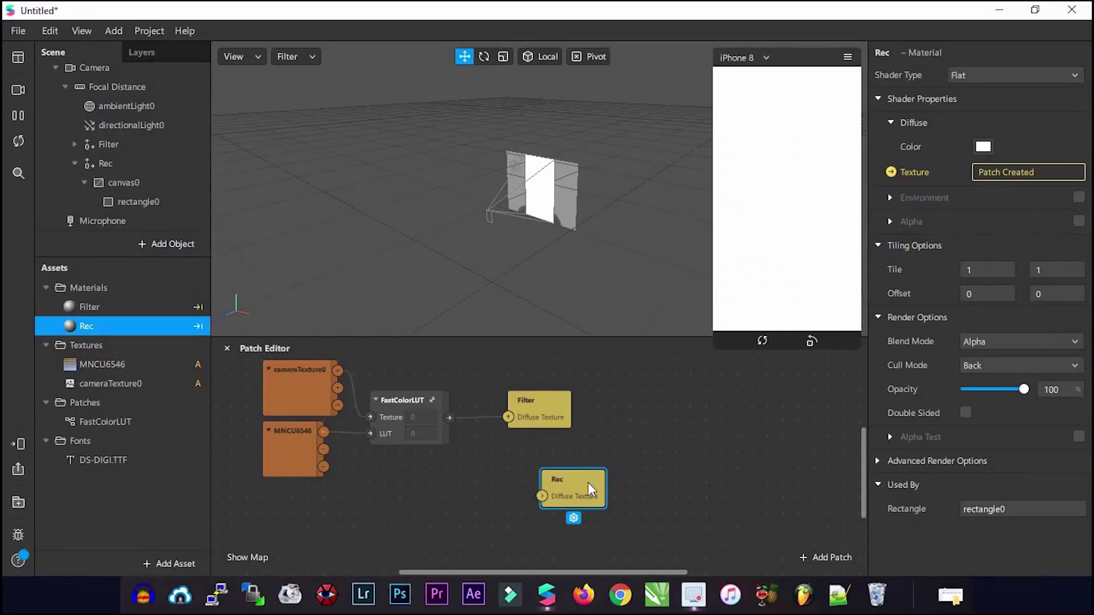
left_click_drag(590, 489, 556, 532)
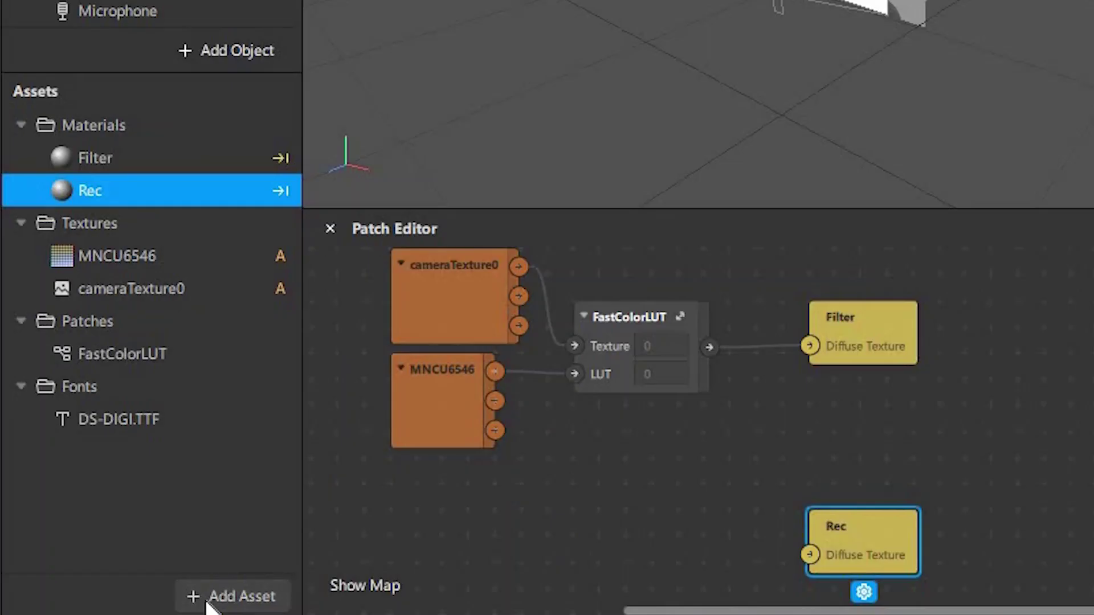
Step: Add an animation sequence asset and name it cam-rec
left_click(155, 565)
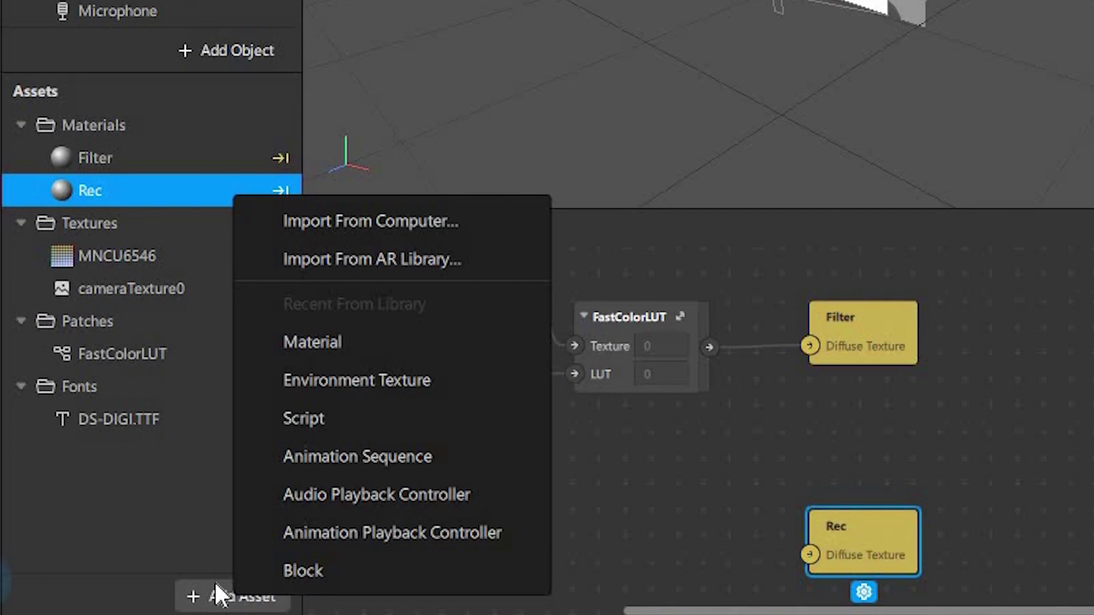
left_click(329, 462)
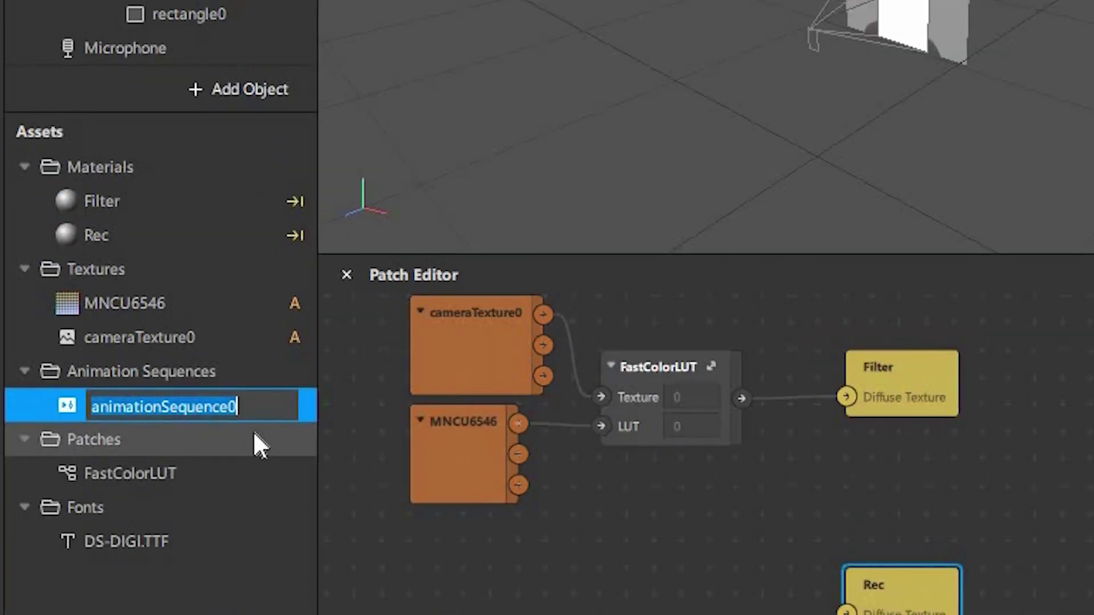
type("Rec")
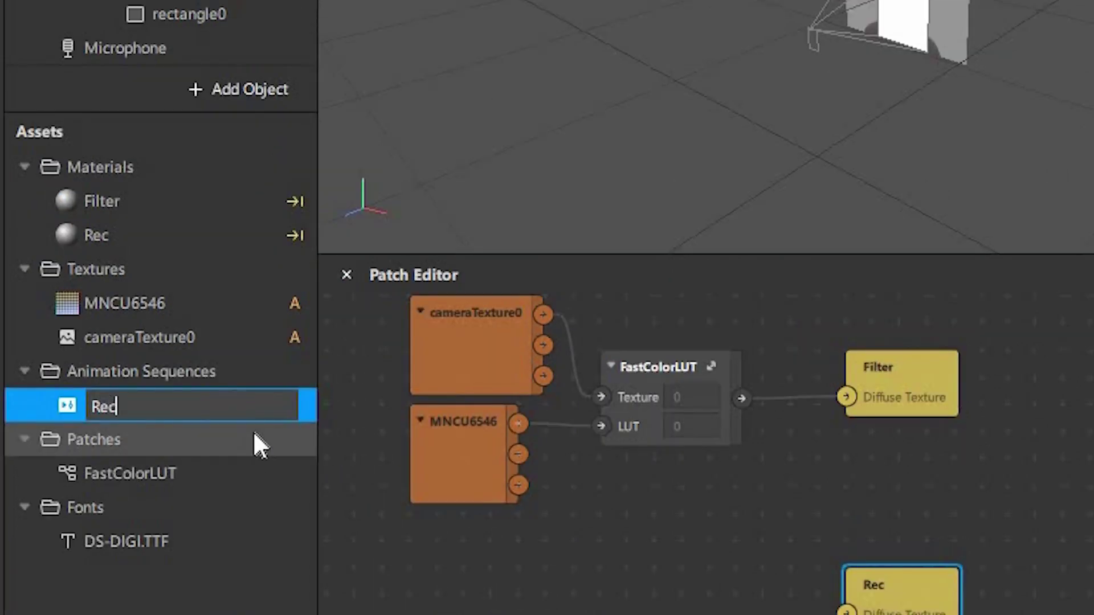
key("BackSpace")
key("BackSpace")
key("BackSpace")
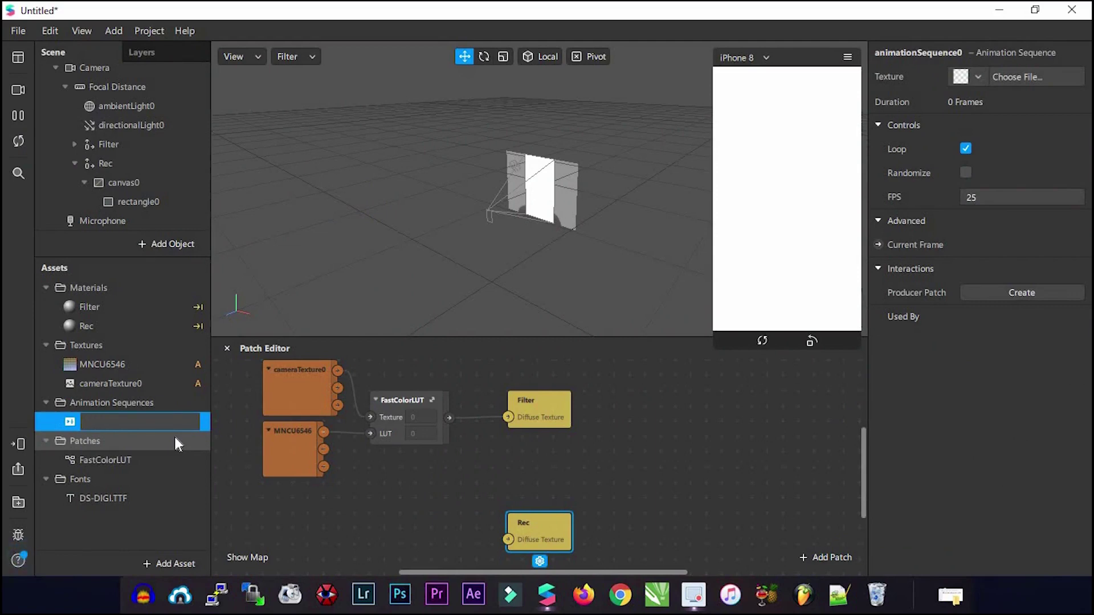
type("cam-rec")
key("Return")
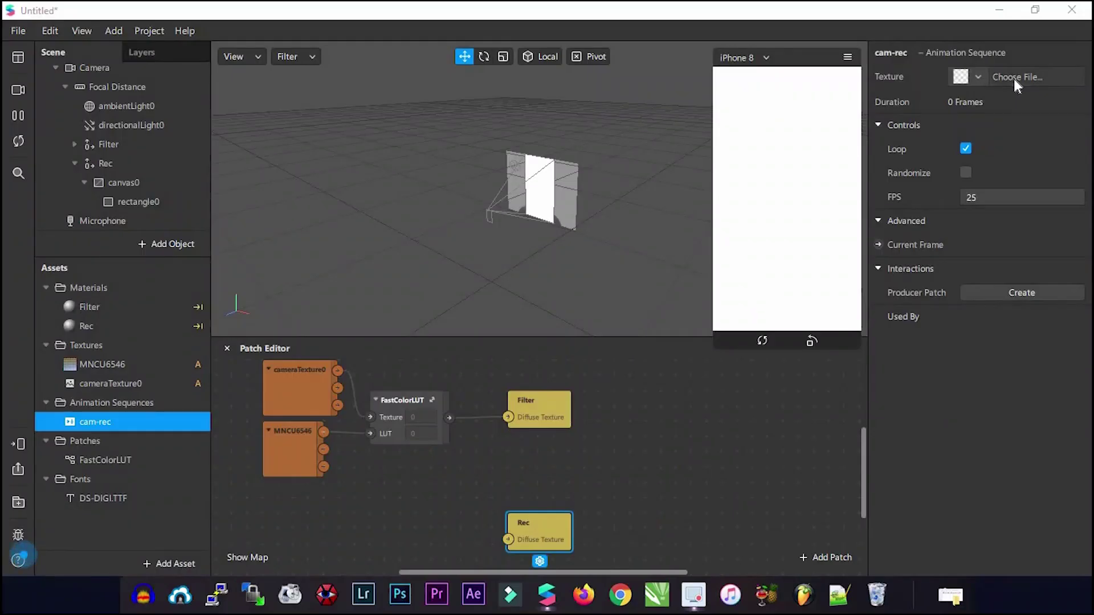
Step: Import cam-rec-1.png through cam-rec-8.png as the texture of the cam-rec animation sequence
left_click(924, 129)
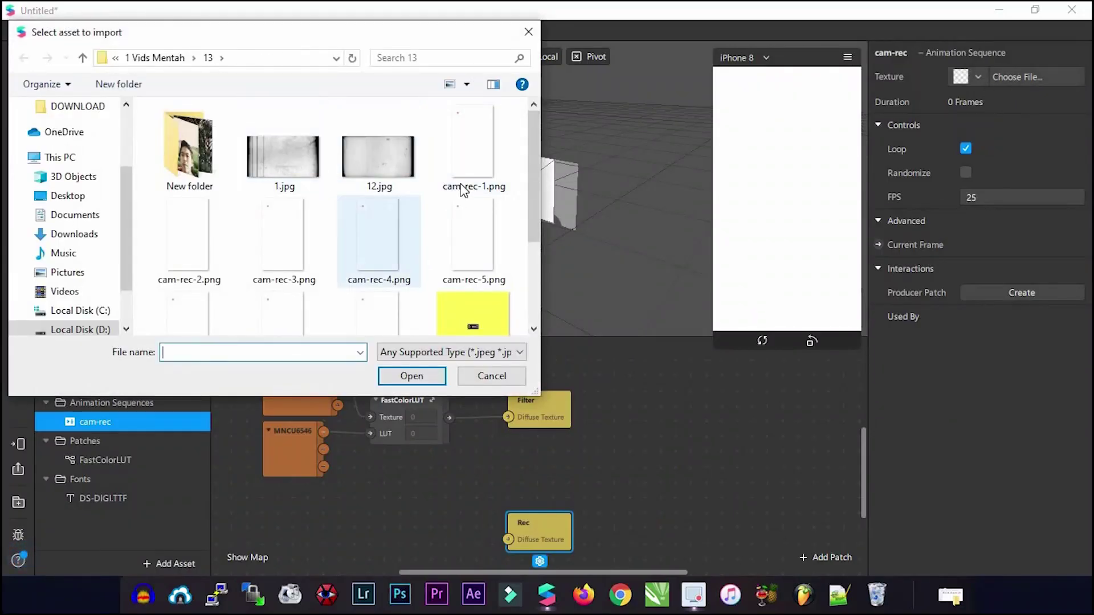
left_click(472, 167)
left_click_drag(474, 204, 367, 282, "ctrl")
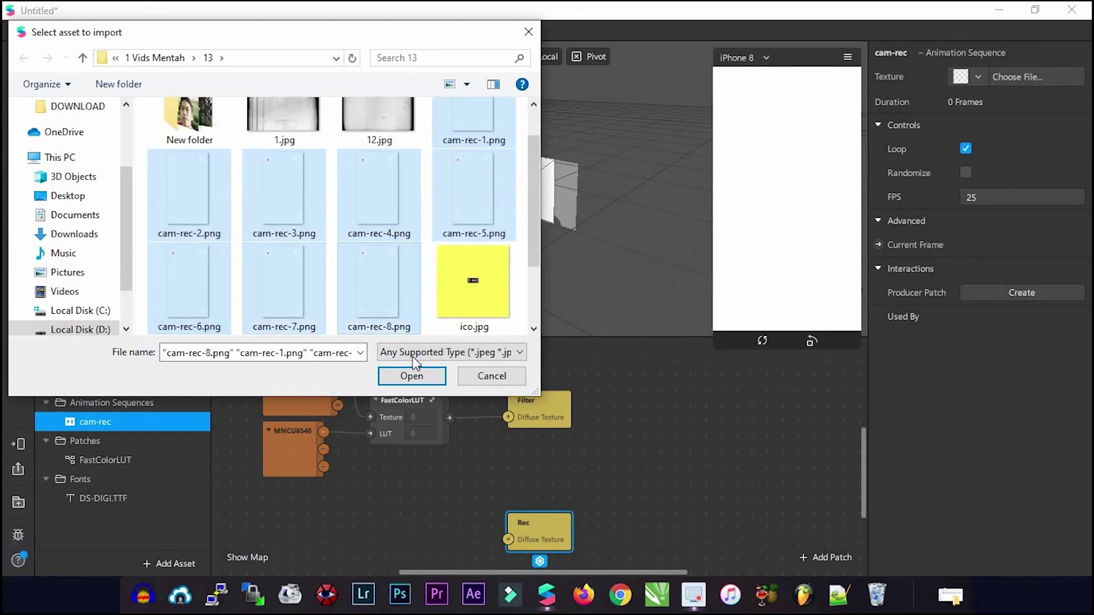
left_click(411, 376)
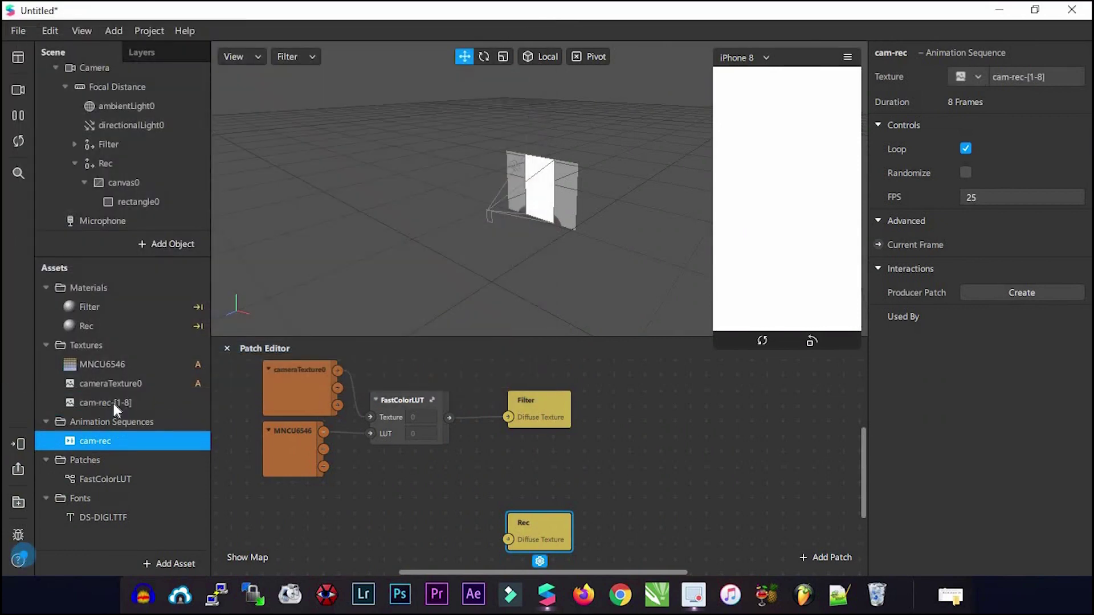
Step: Turn off compression for the cam-rec-[1-8] texture and set the cam-rec animation sequence to 4 FPS
left_click(114, 403)
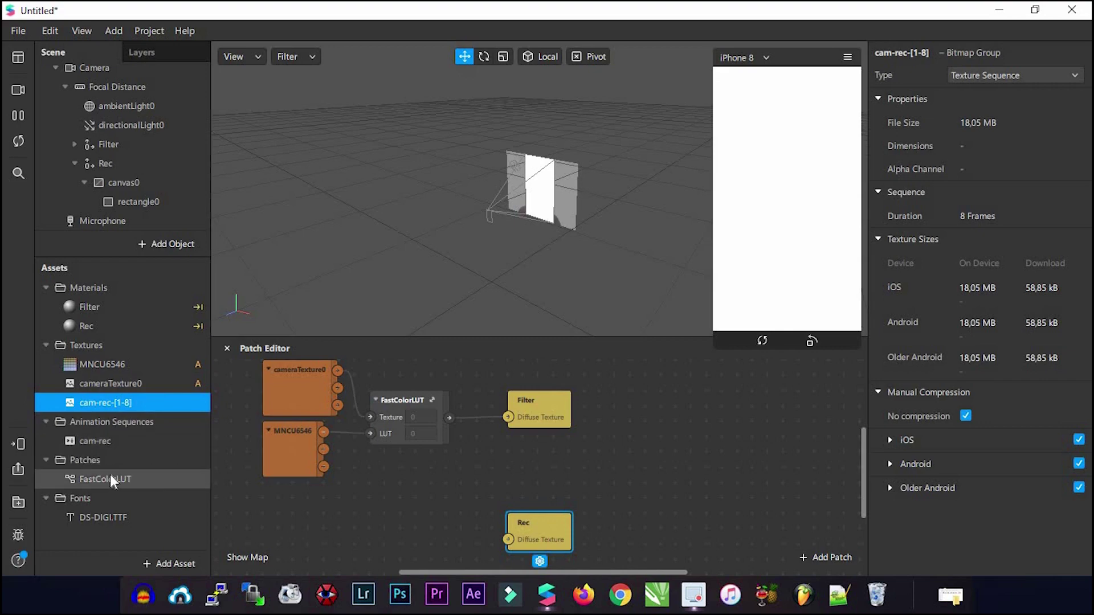
left_click(100, 440)
left_click(881, 274)
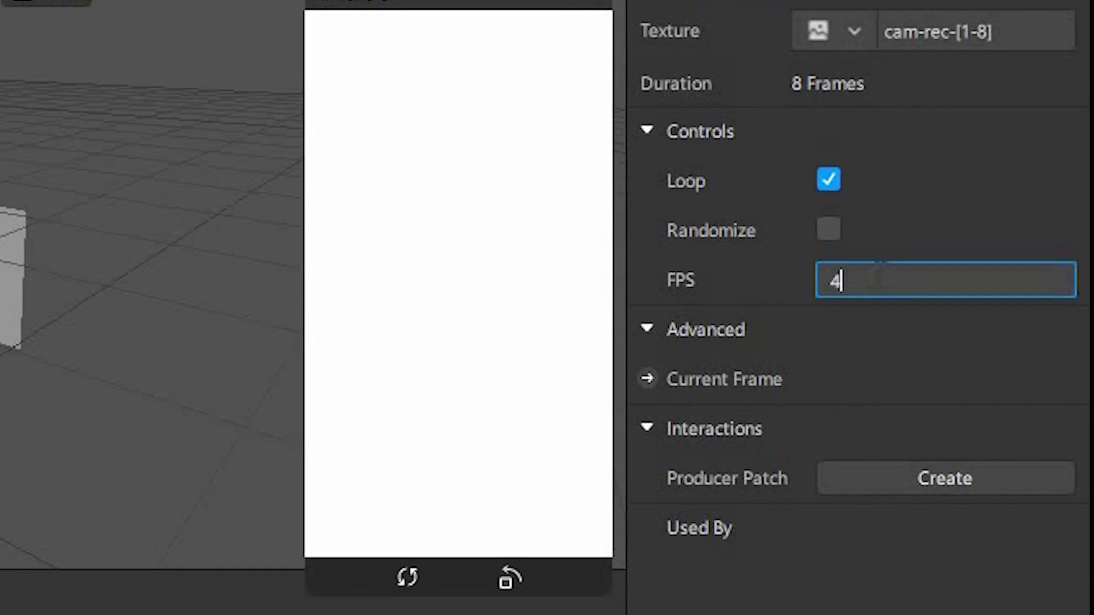
key("Return")
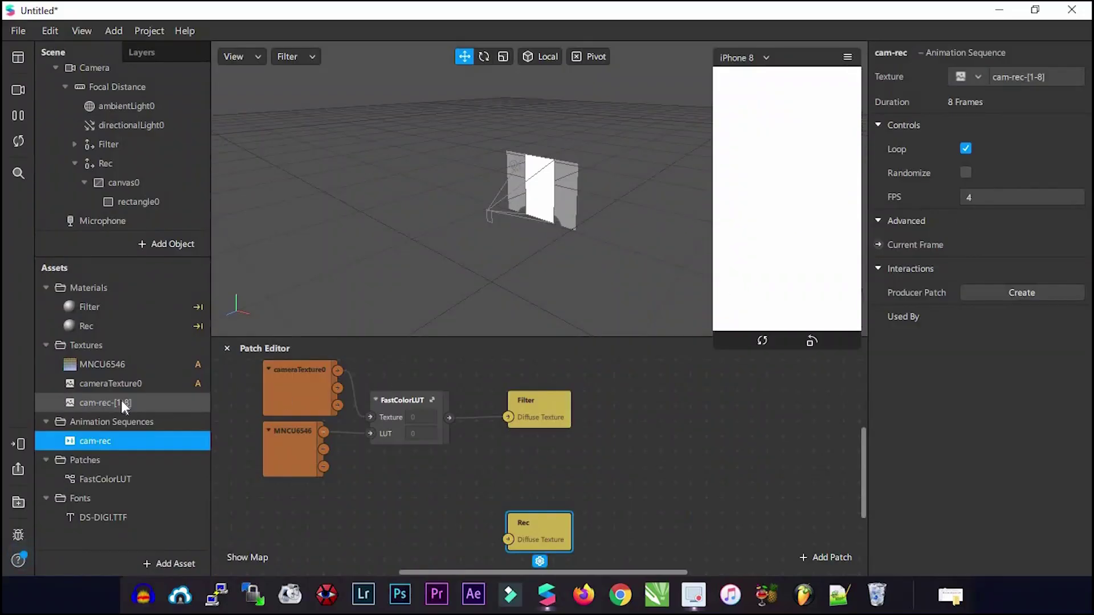
Step: Connect the cam-rec animation sequence to the Rec patch's diffuse texture and collapse the Rec object in the scene tree
left_click_drag(101, 446, 507, 539)
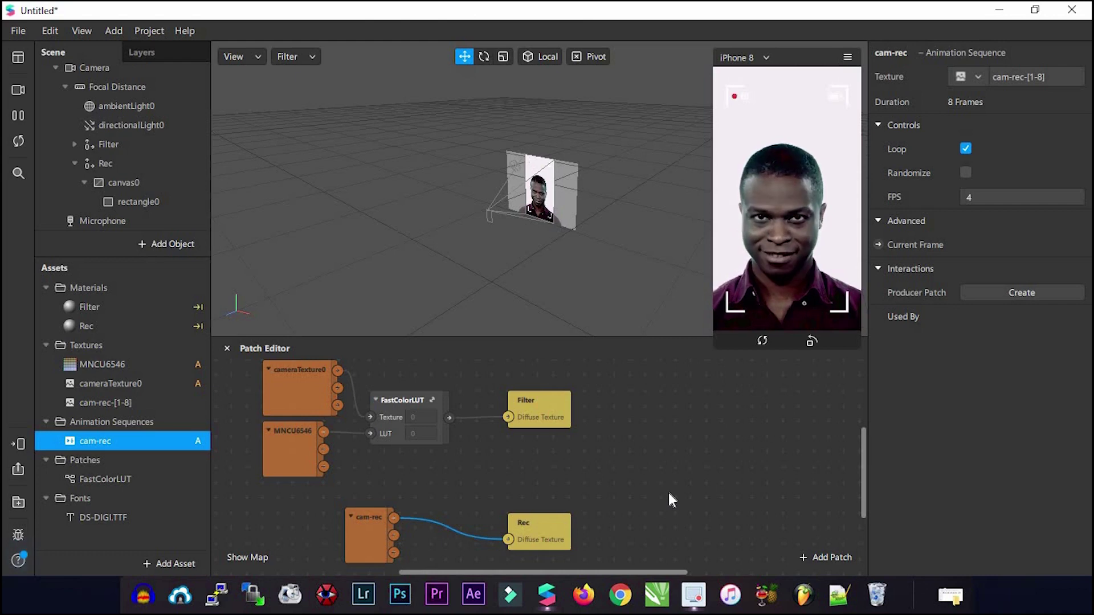
scroll(667, 489, "down", 2)
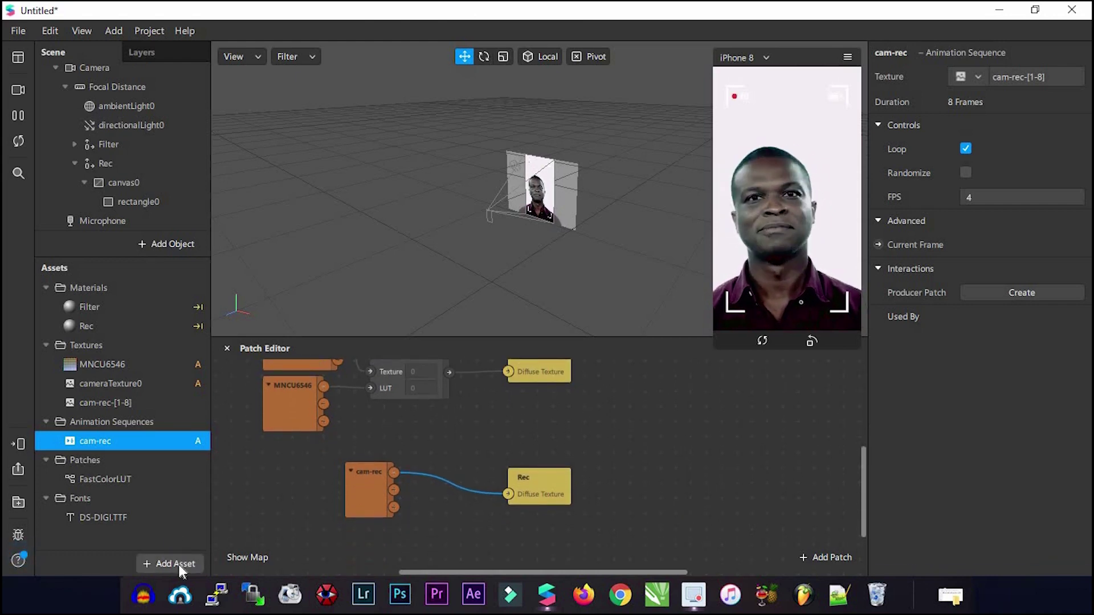
left_click(123, 183)
left_click(74, 164)
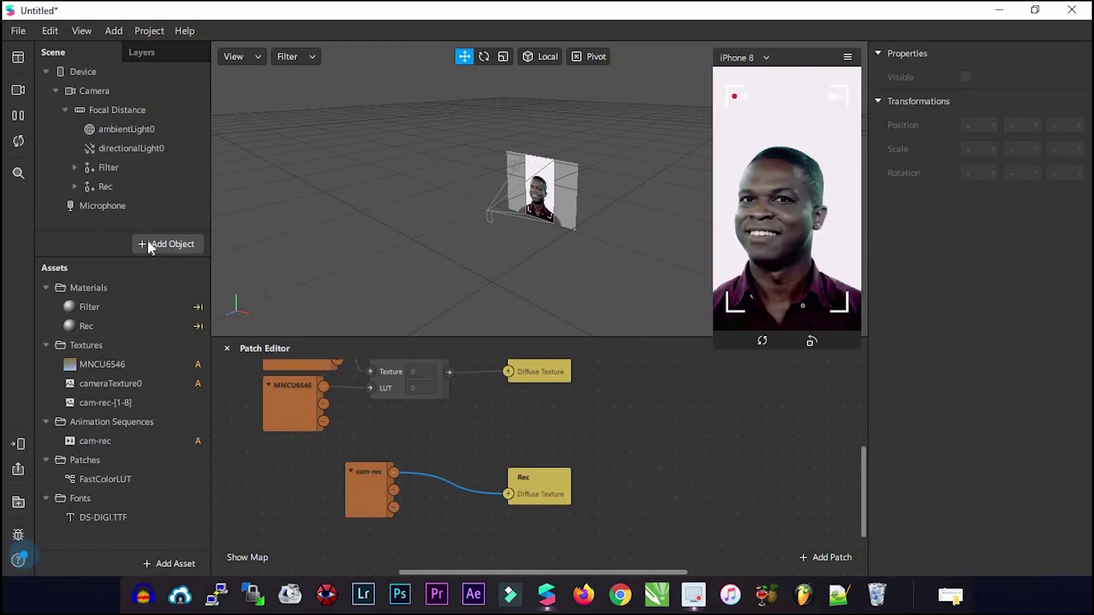
Step: Add a null object to the scene and name it scratch
left_click(148, 244)
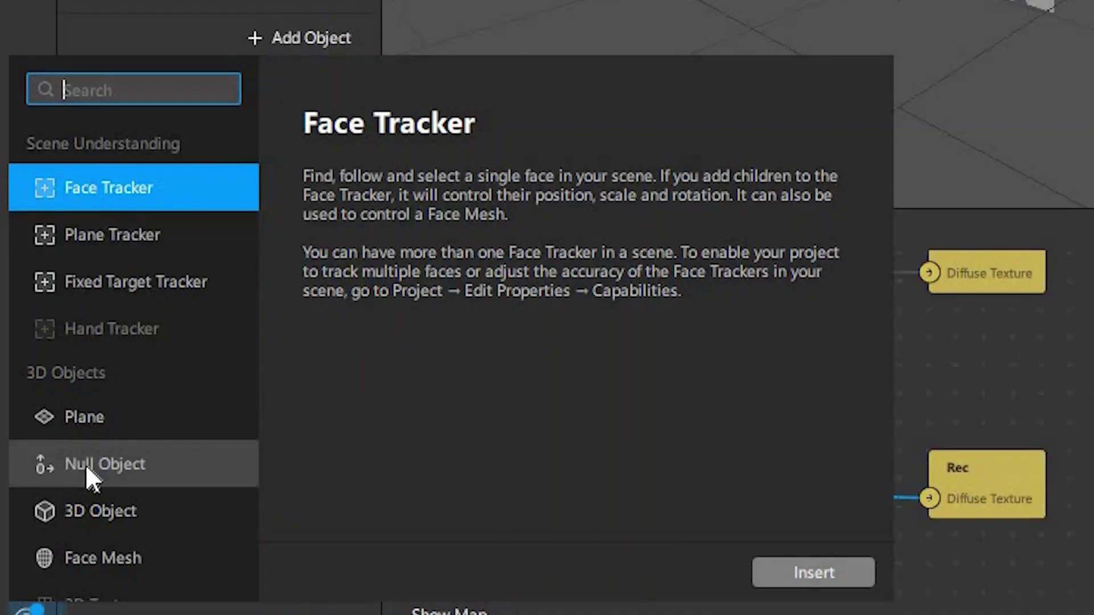
double_click(84, 463)
left_click(170, 121)
right_click(169, 121)
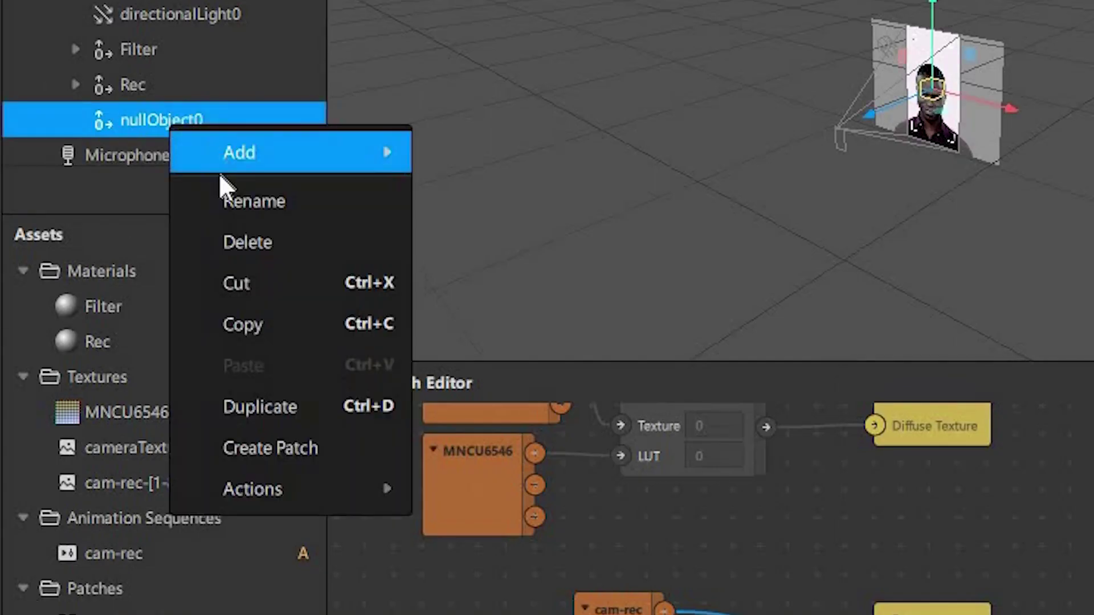
left_click(242, 205)
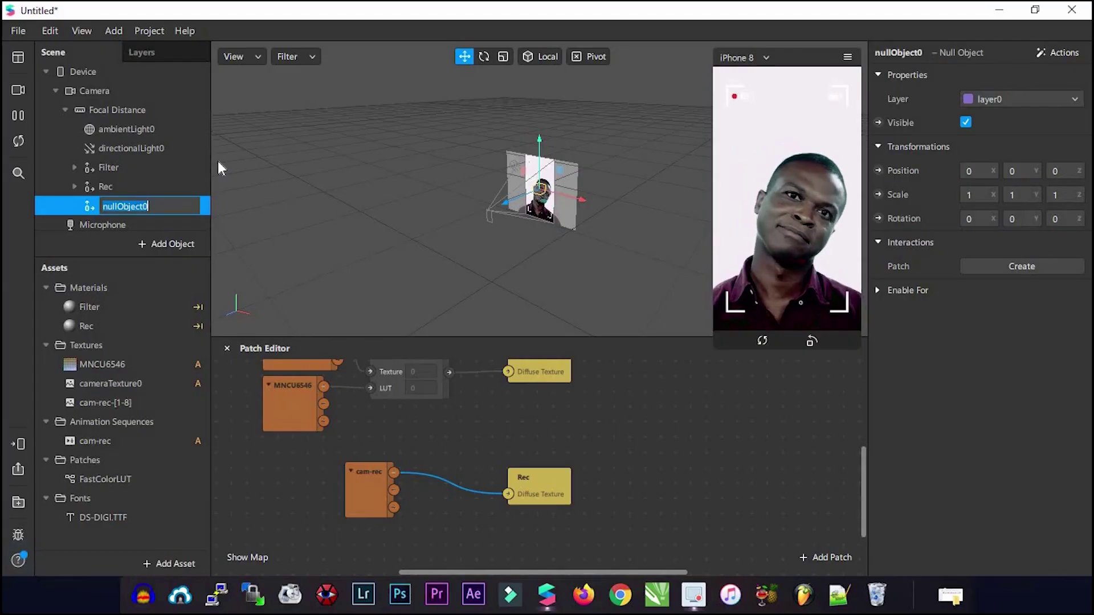
type("sd")
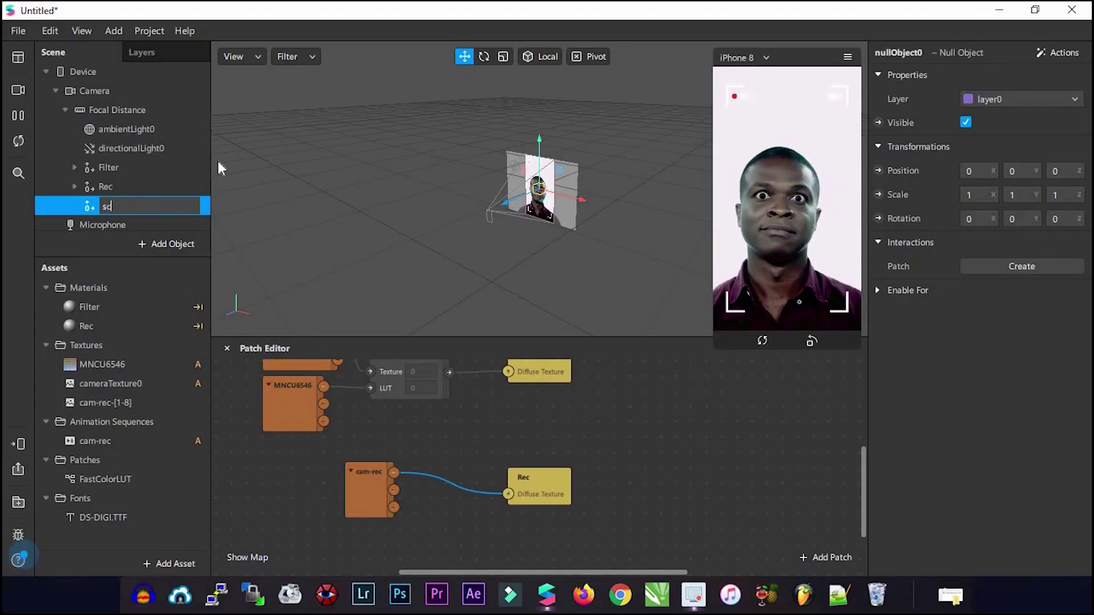
type("ratch")
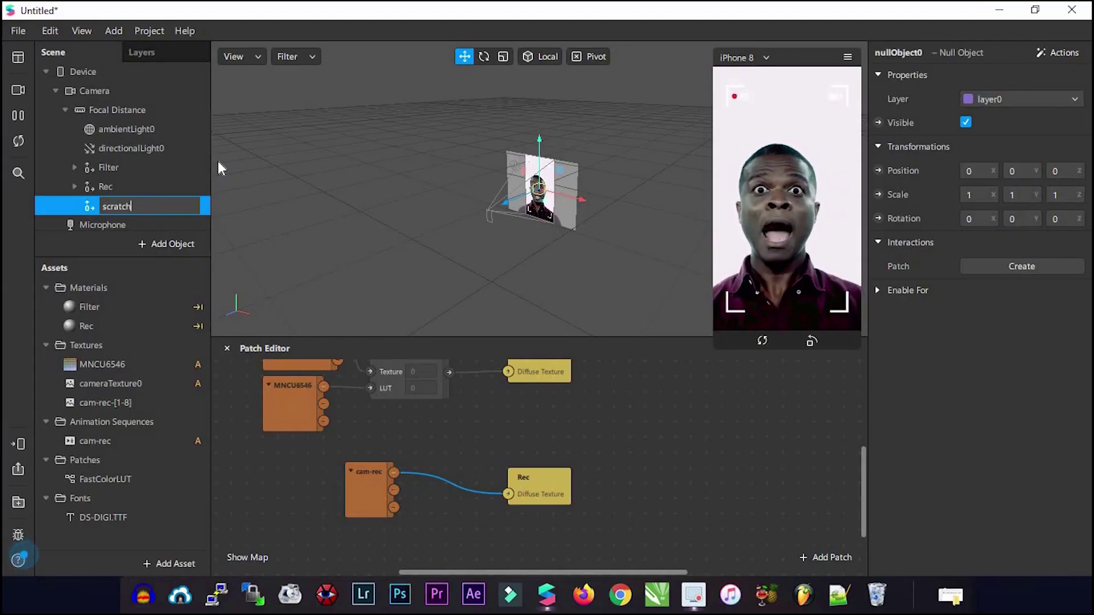
key("Return")
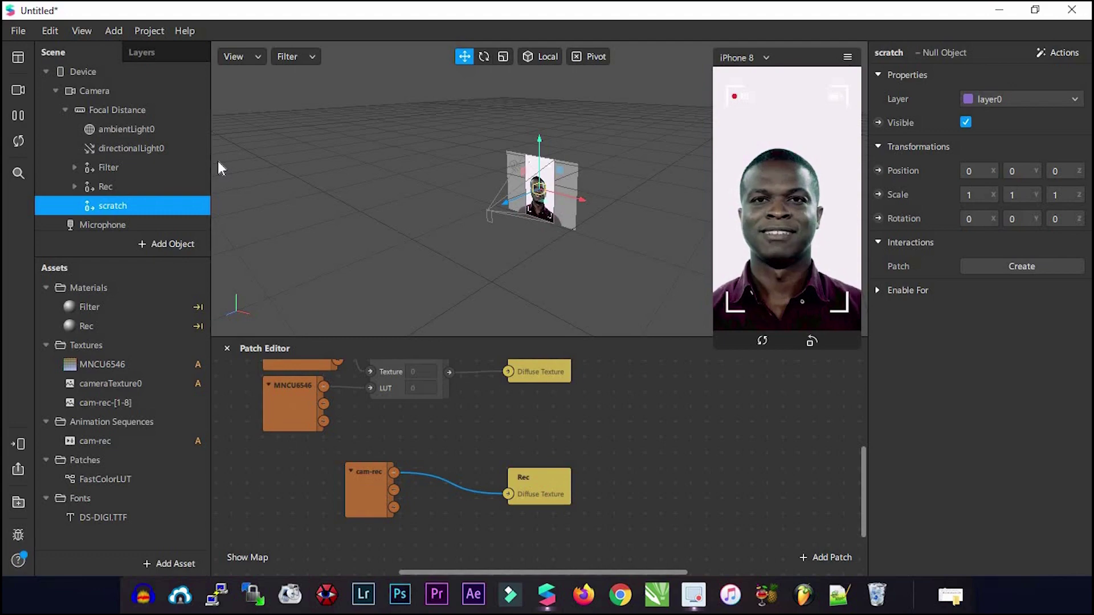
Step: Add a canvas under the scratch object and a rectangle inside that canvas
right_click(116, 208)
mouse_move(227, 223)
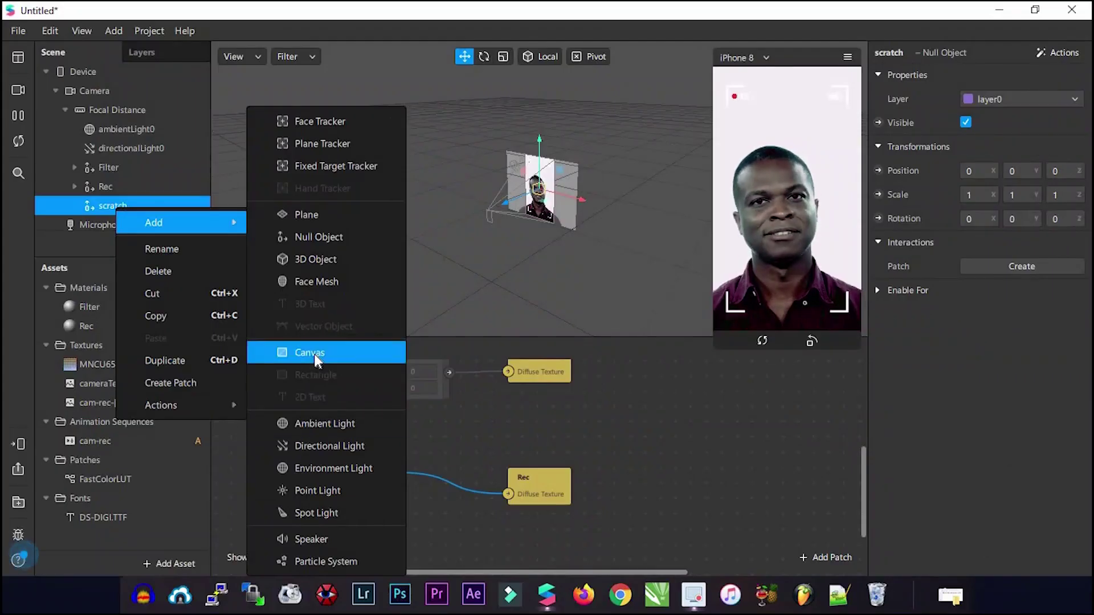
left_click(451, 395)
right_click(136, 220)
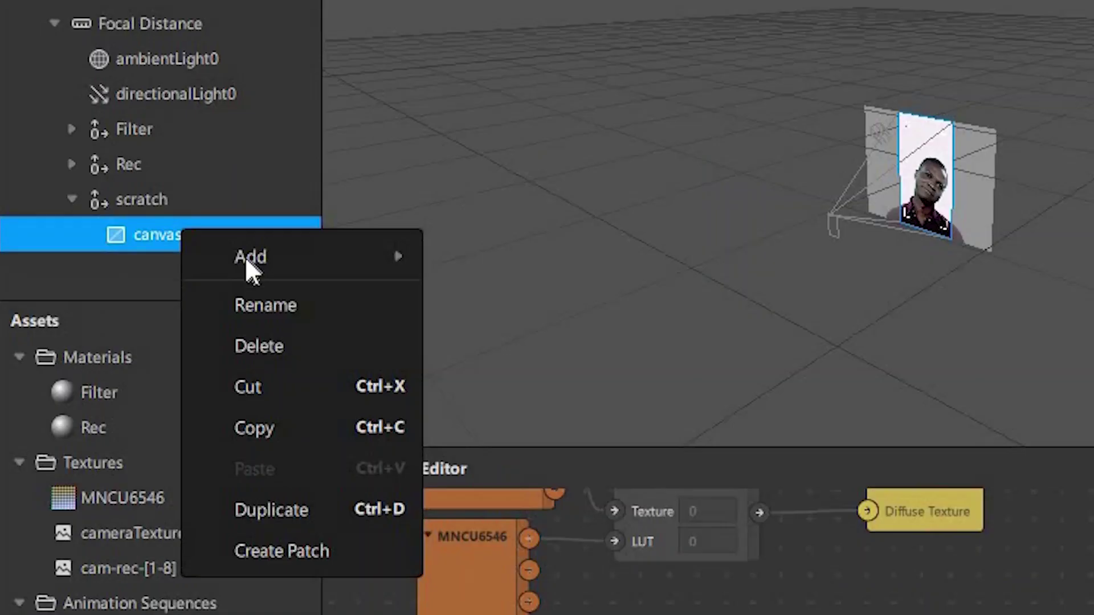
mouse_move(204, 234)
mouse_move(359, 259)
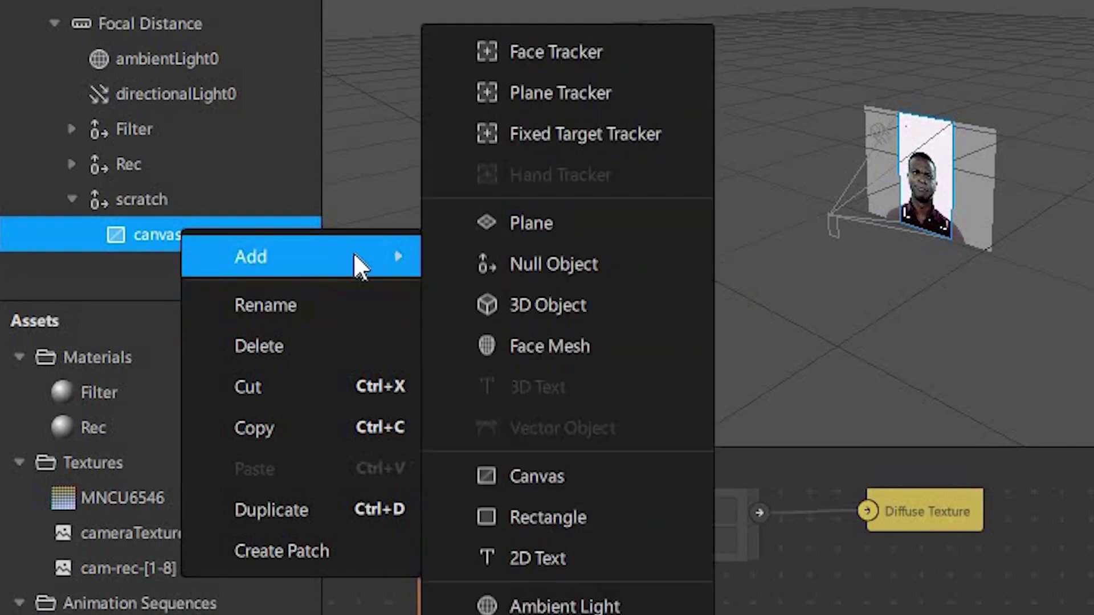
left_click(557, 516)
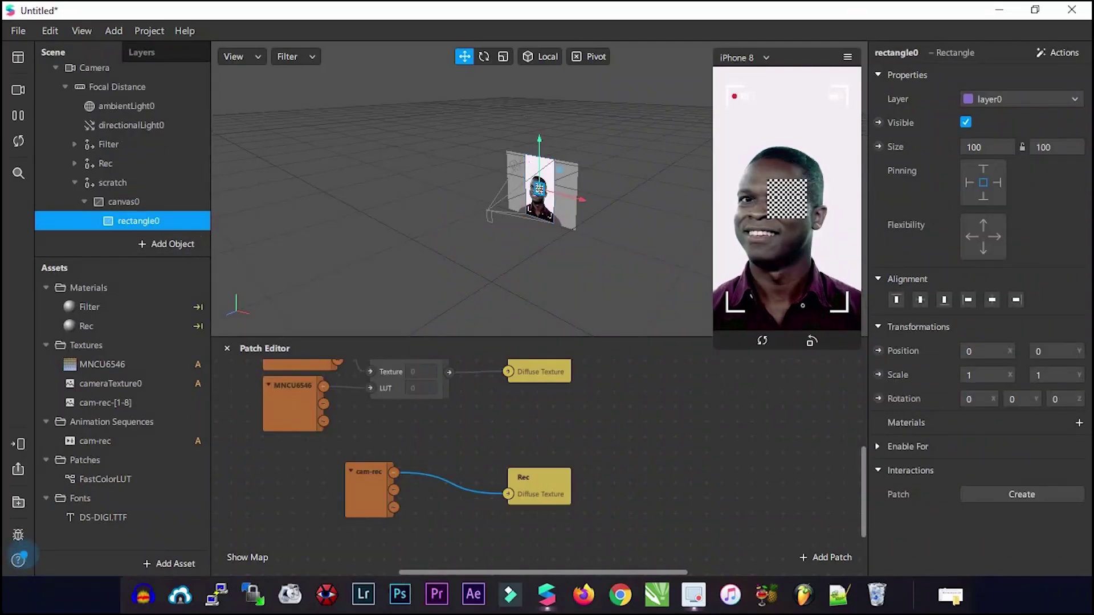
Step: Make the rectangle under the scratch canvas fill the full width and height, 375 by 667
double_click(1008, 147)
type("375")
key("Return")
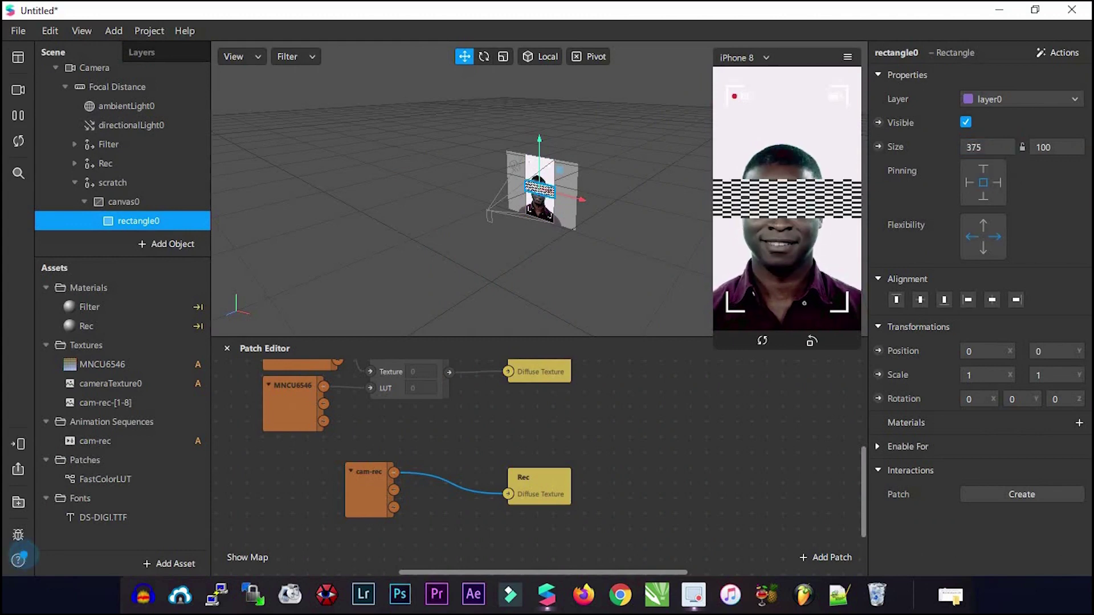
double_click(1049, 149)
type("667")
key("Return")
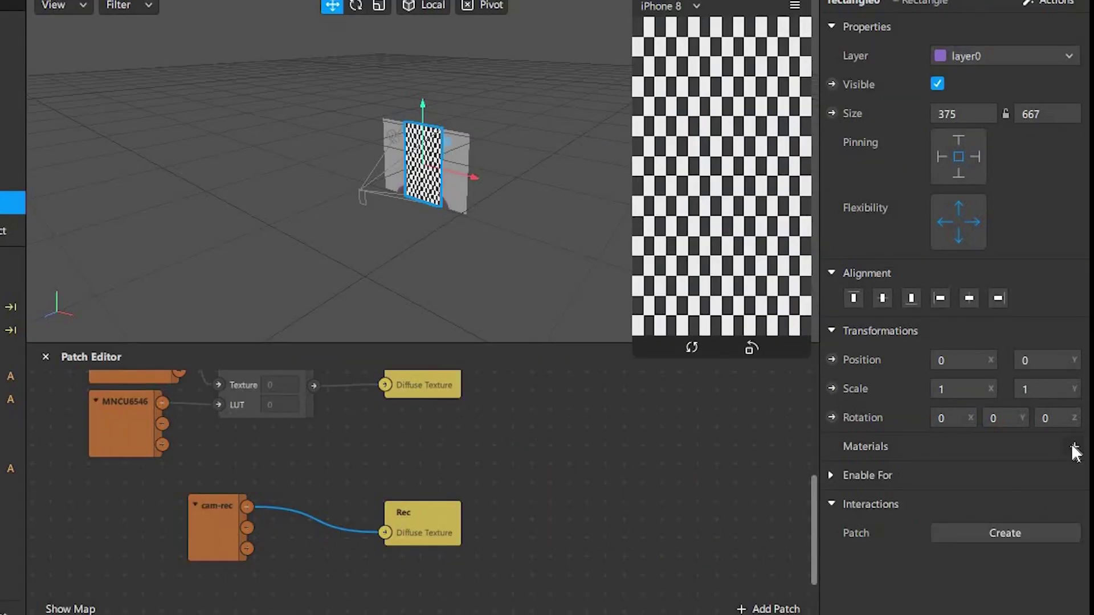
Step: Create a new material for the scratch rectangle and rename it scratch
left_click(1078, 425)
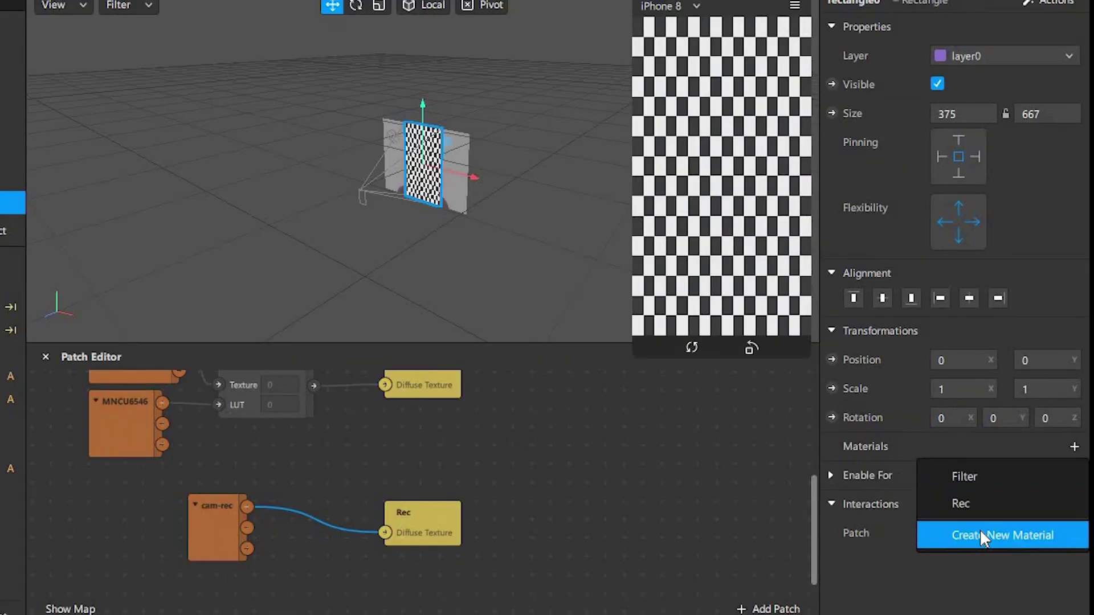
left_click(1011, 494)
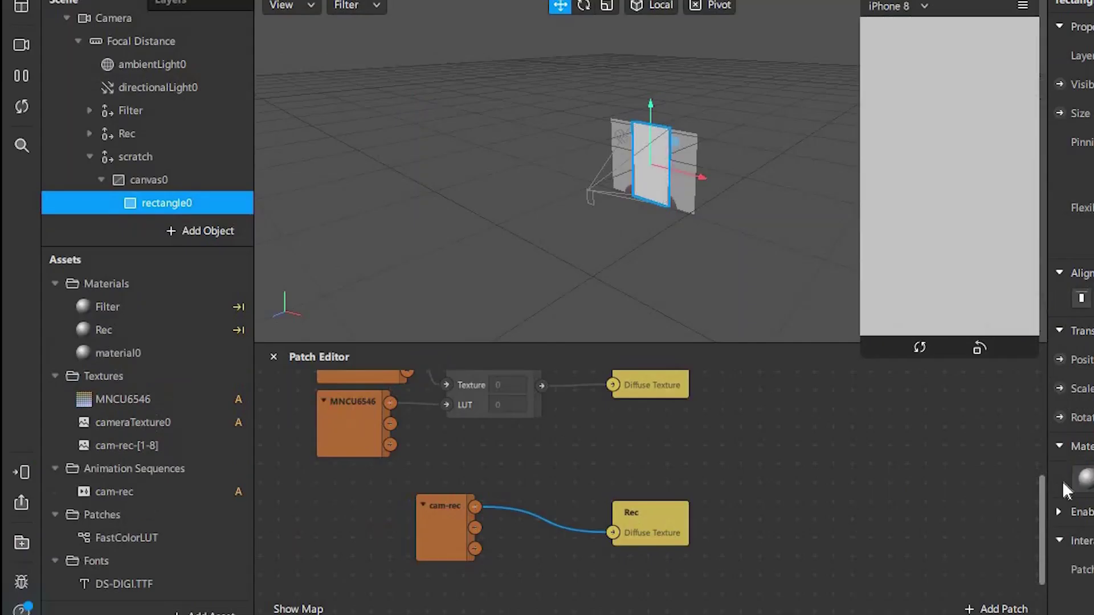
left_click(138, 353)
right_click(138, 354)
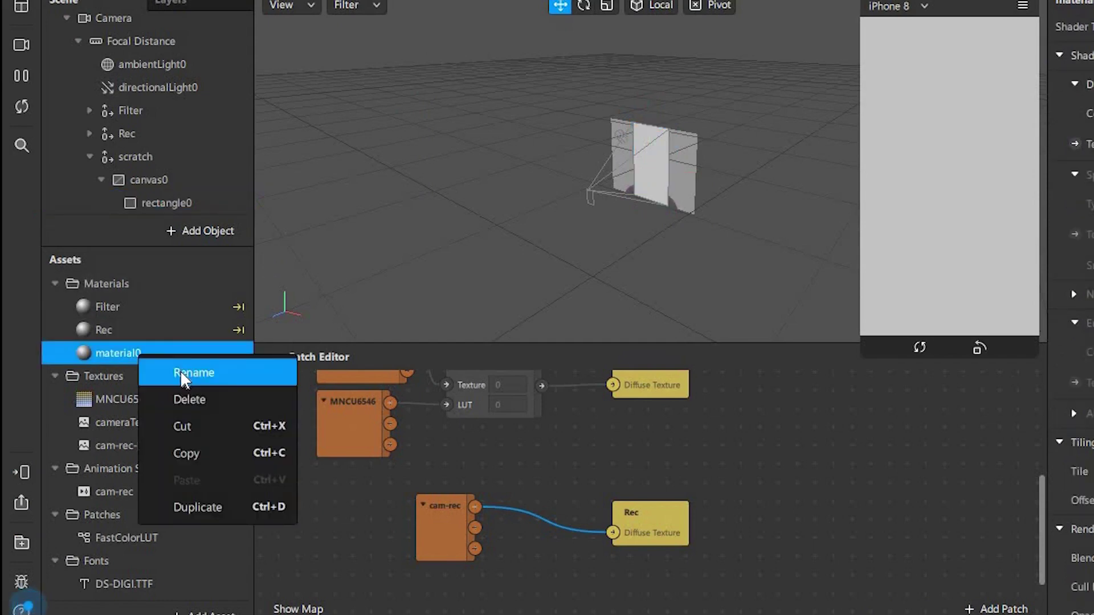
left_click(180, 370)
type("s")
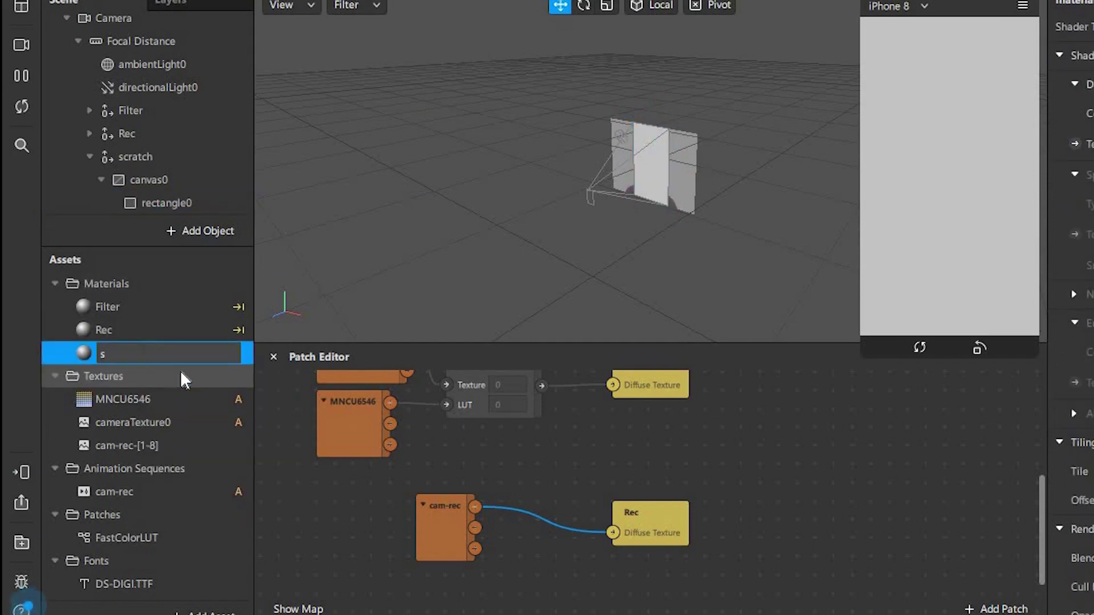
type("cratch")
key("Return")
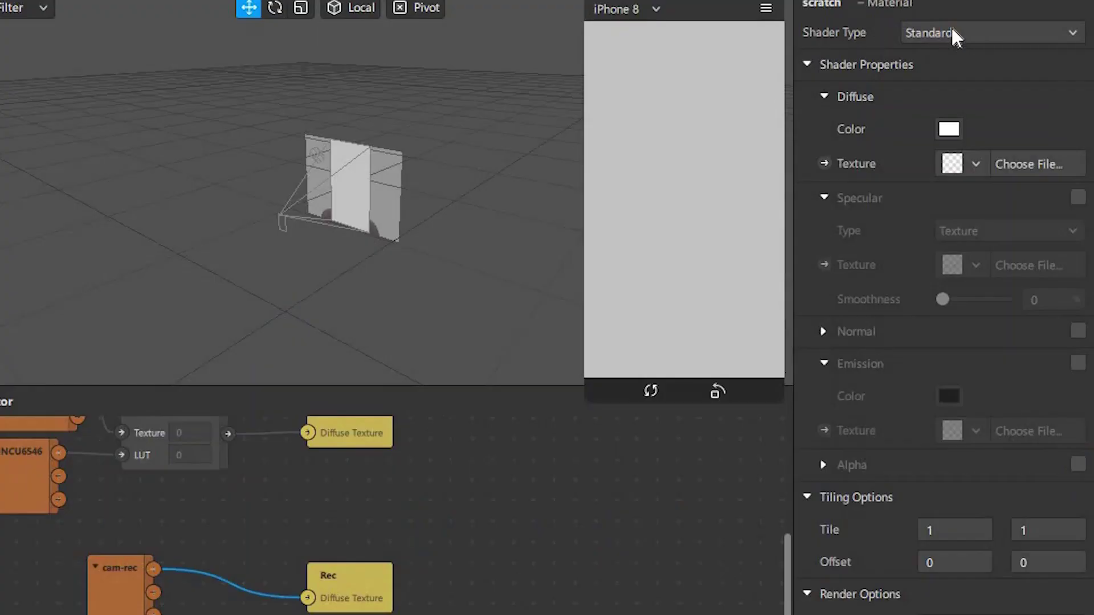
Step: Set the scratch material's shader type to Flat and create its diffuse texture patch, placed below the Rec patch
left_click(1091, 27)
left_click(950, 60)
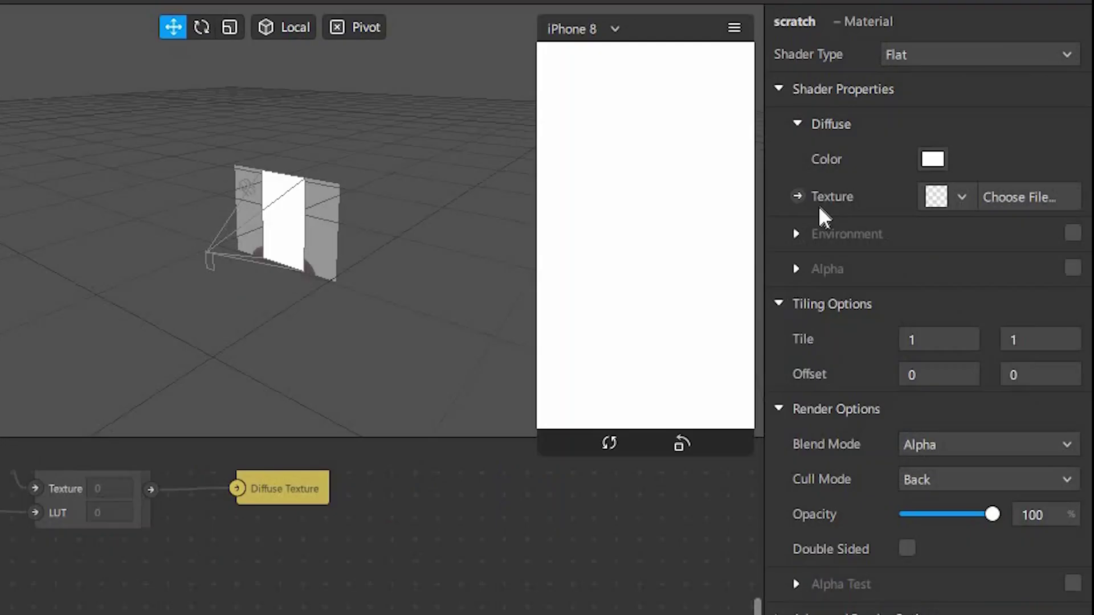
left_click(796, 196)
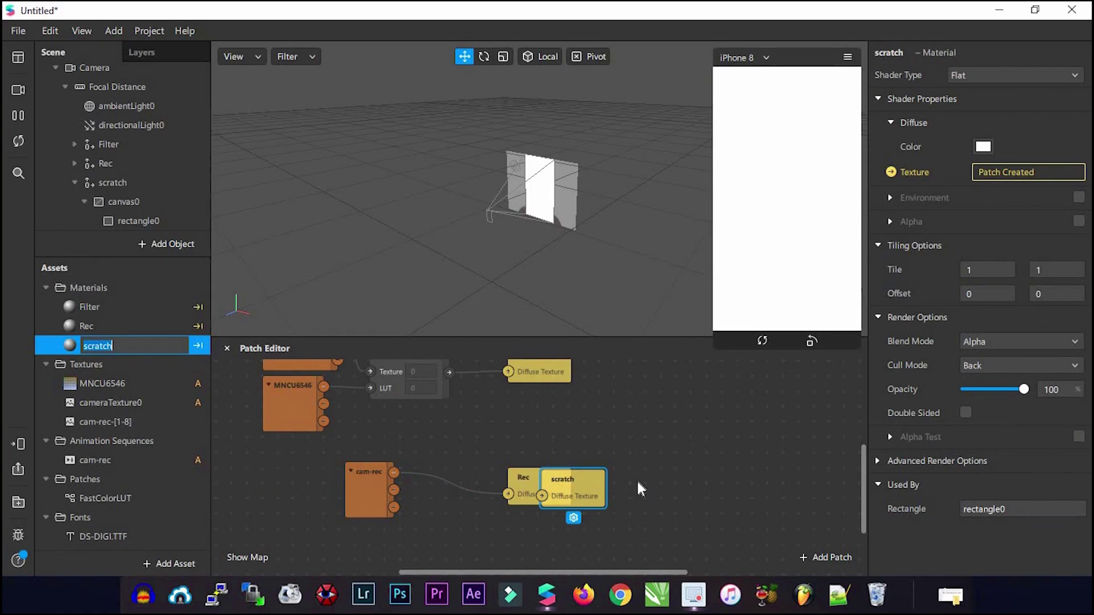
scroll(636, 463, "down", 2)
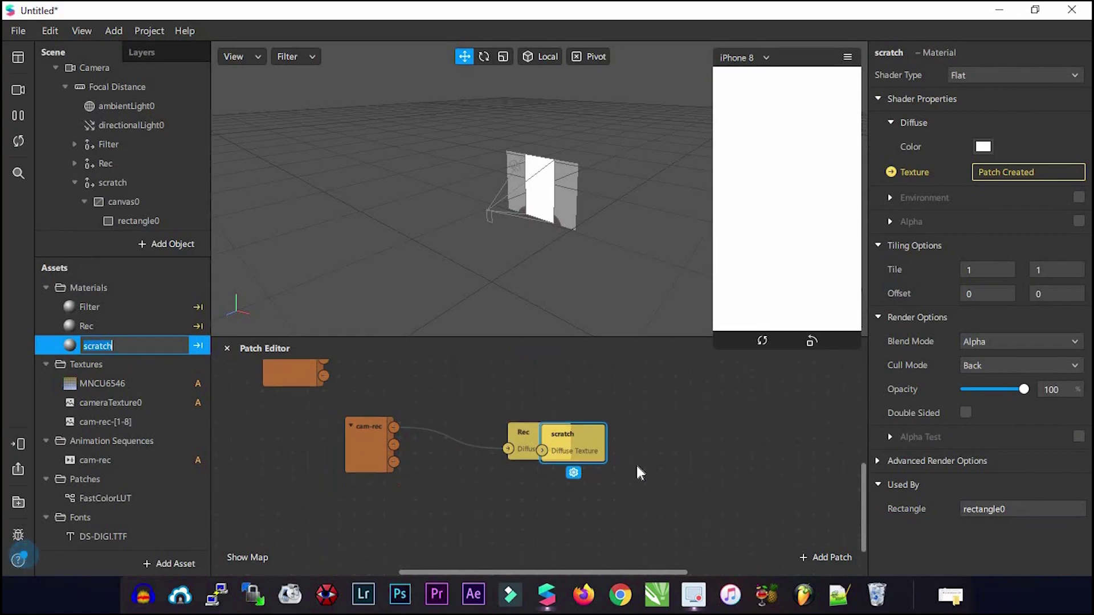
left_click_drag(585, 431, 556, 499)
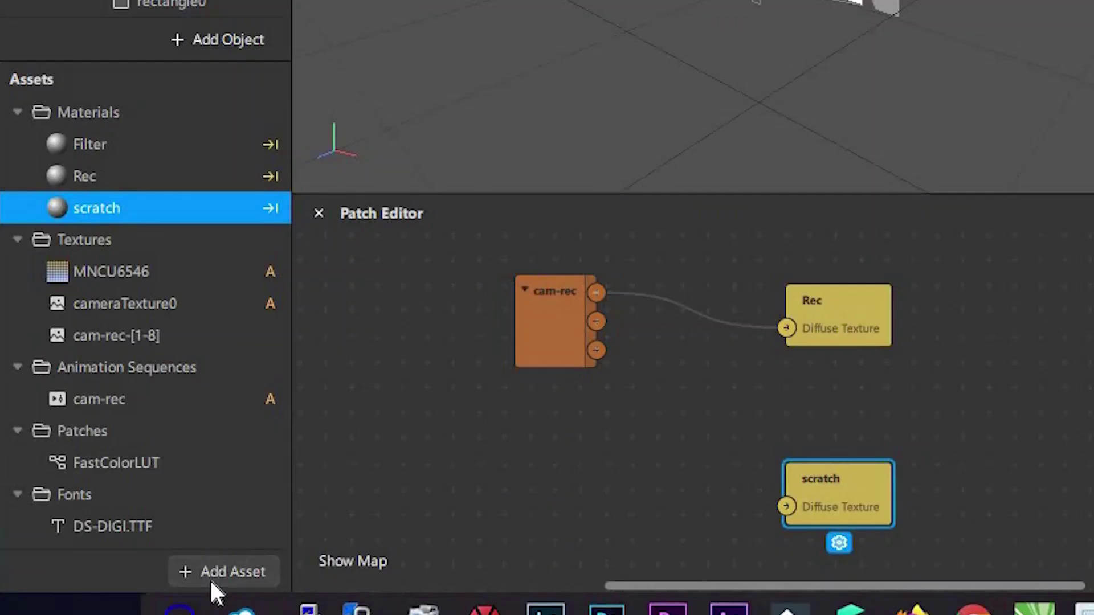
Step: Add an animation sequence asset and name it scratch
left_click(170, 565)
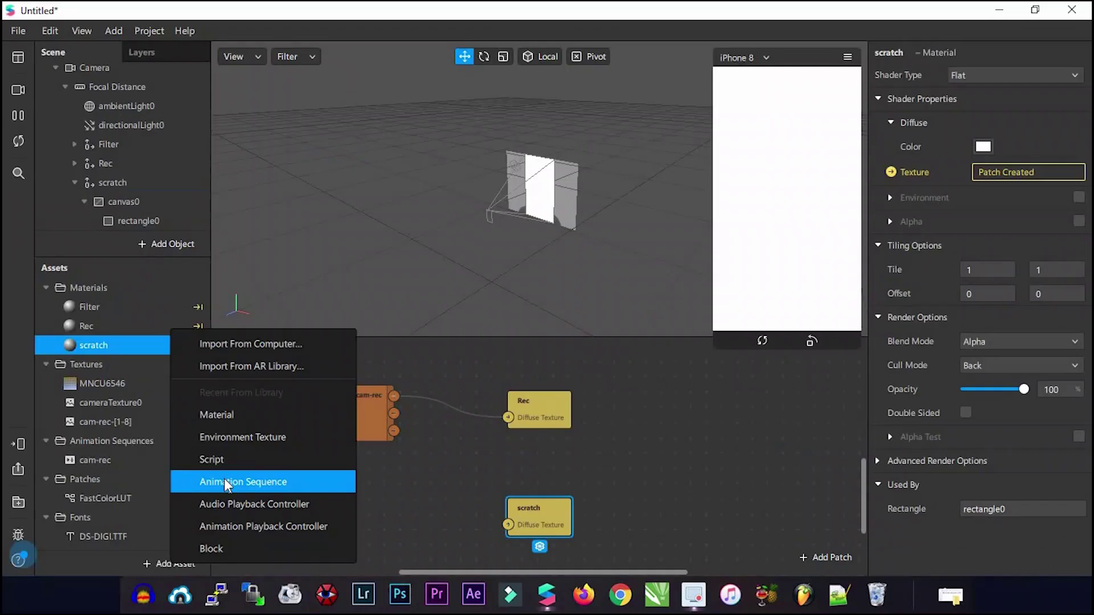
left_click(243, 482)
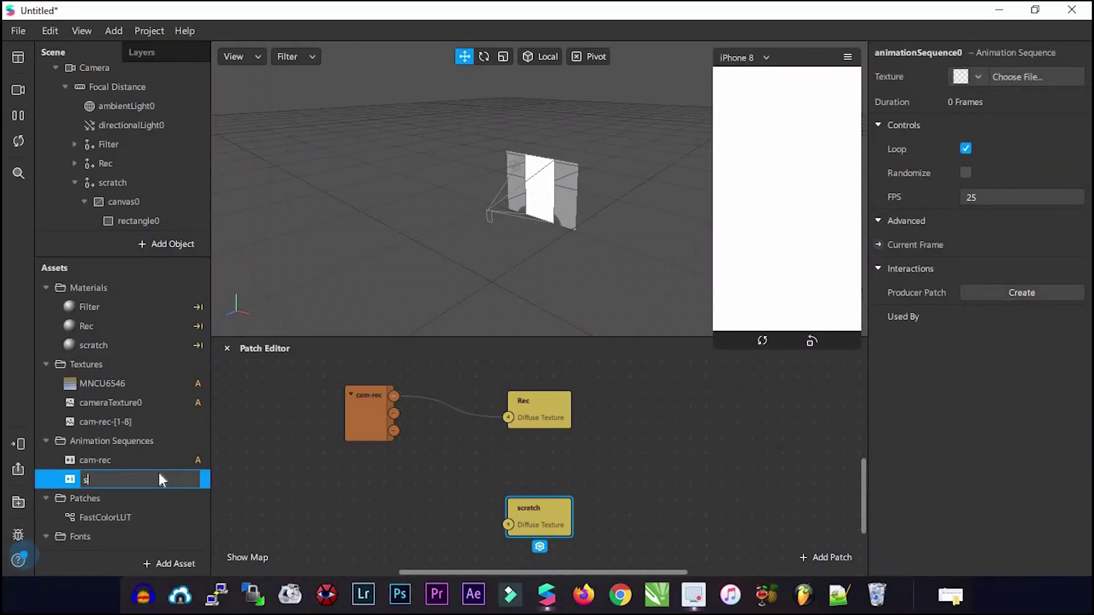
type("scratch")
key("Return")
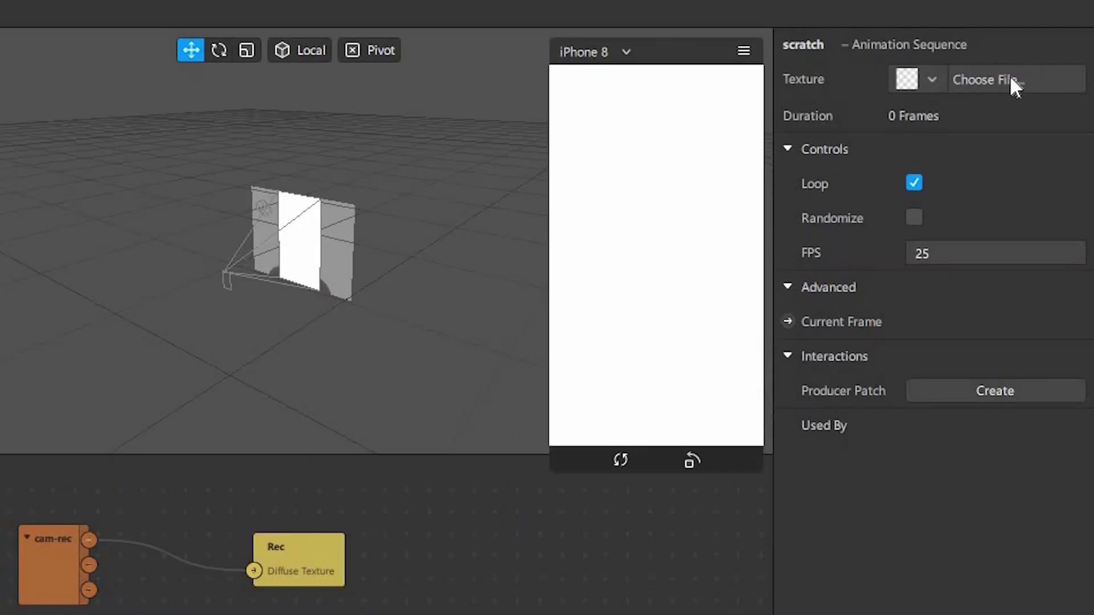
Step: Import 1.jpg, 12.jpg, maxresdefauihklt.jpg and maxresdefault.jpg as the texture of the scratch animation sequence
left_click(1010, 77)
left_click(288, 166)
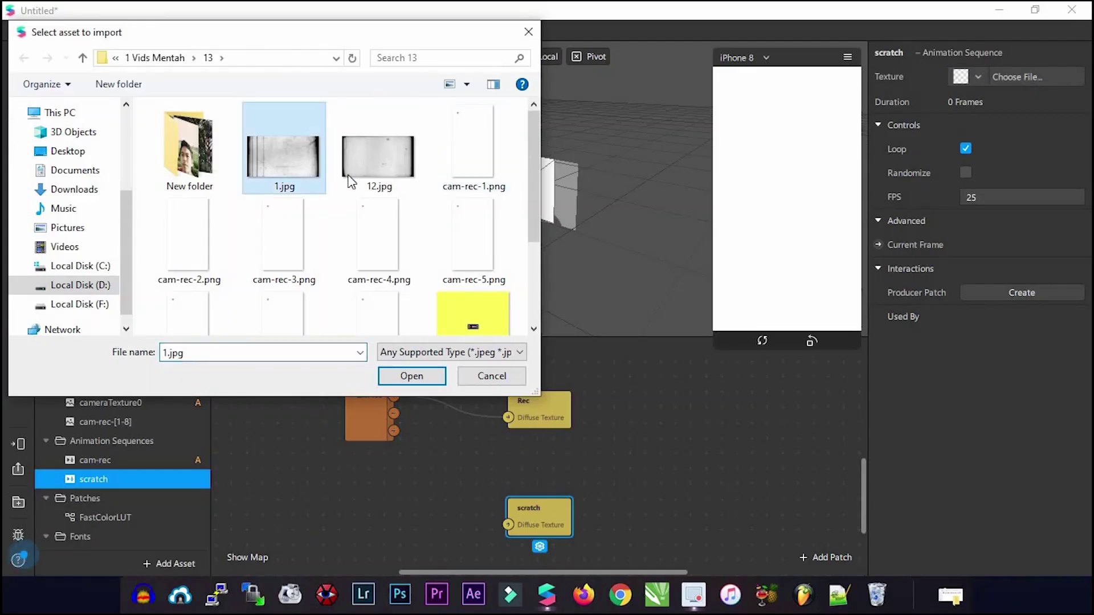
left_click(380, 170, "ctrl")
left_click_drag(532, 170, 537, 274)
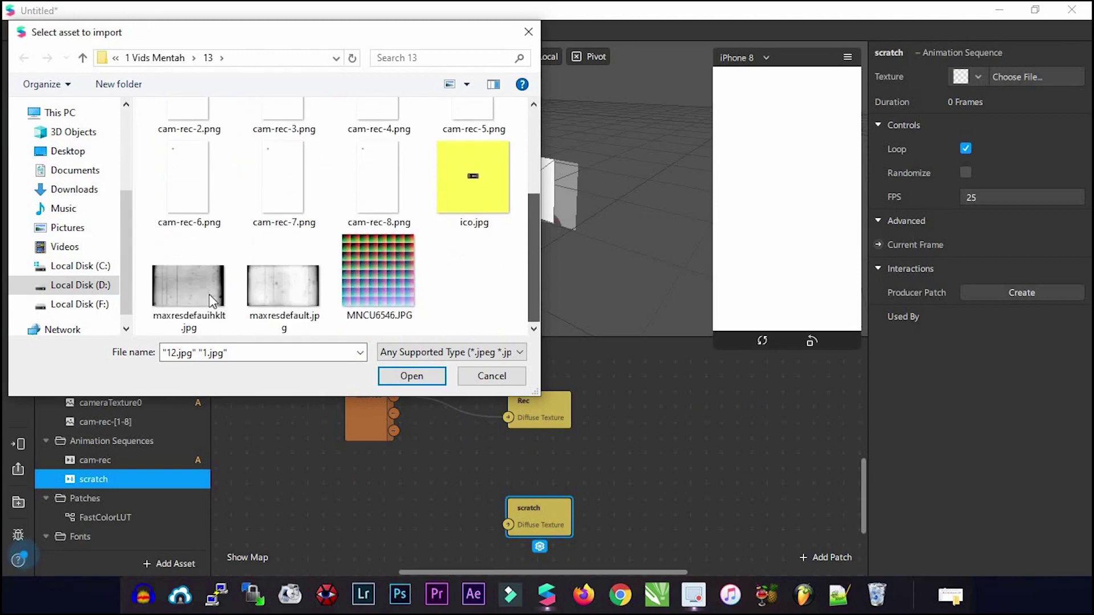
left_click(207, 290, "ctrl")
left_click(283, 288, "ctrl")
left_click(411, 376)
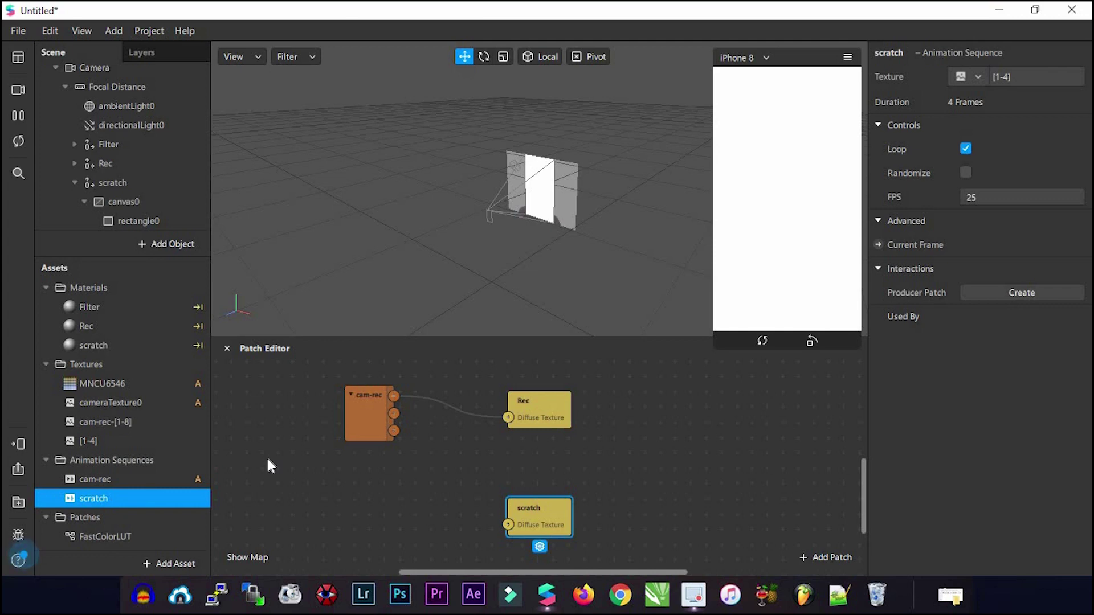
Step: Turn off compression for the scratch sequence's [1-4] texture
left_click(91, 441)
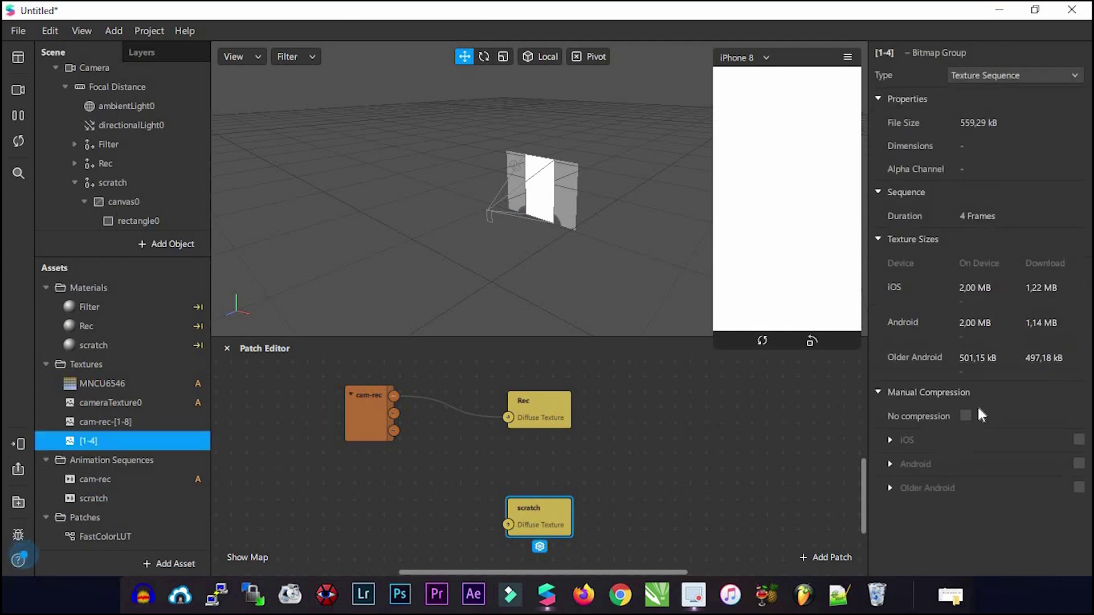
left_click(965, 416)
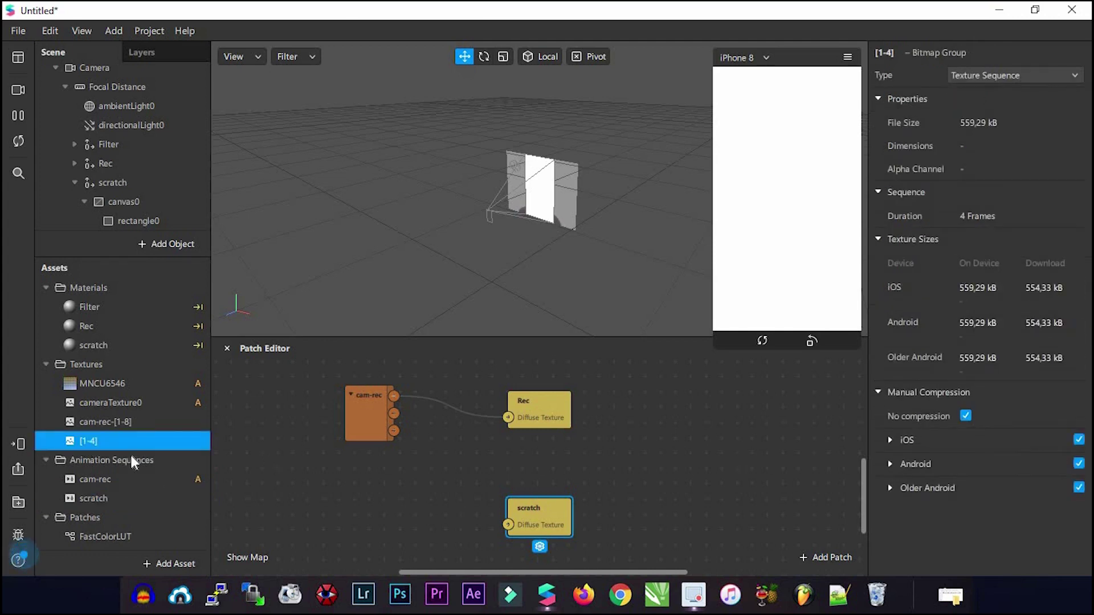
Step: Feed the scratch animation sequence into the scratch material's diffuse texture patch and set the sequence's frame rate to 5 FPS
left_click_drag(94, 498, 421, 517)
left_click_drag(433, 515, 511, 526)
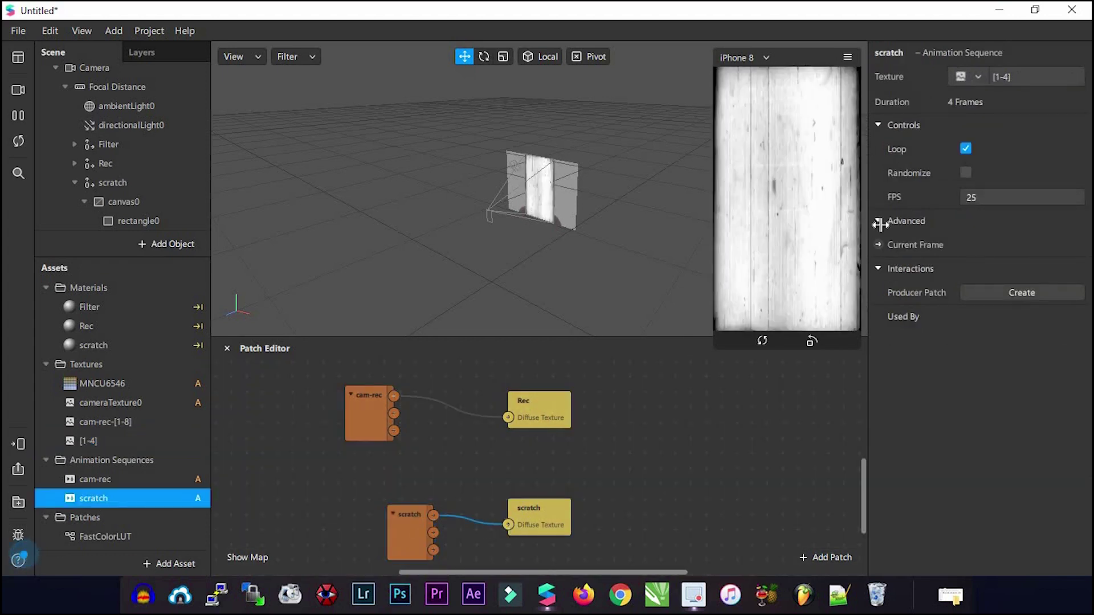
left_click_drag(978, 198, 937, 209)
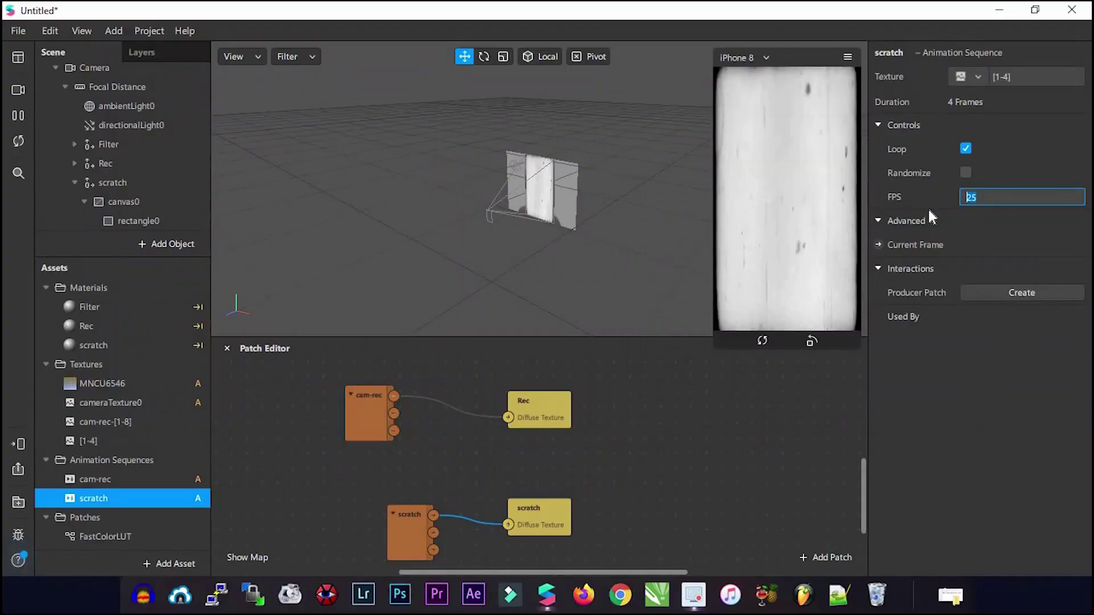
type("5")
key("Return")
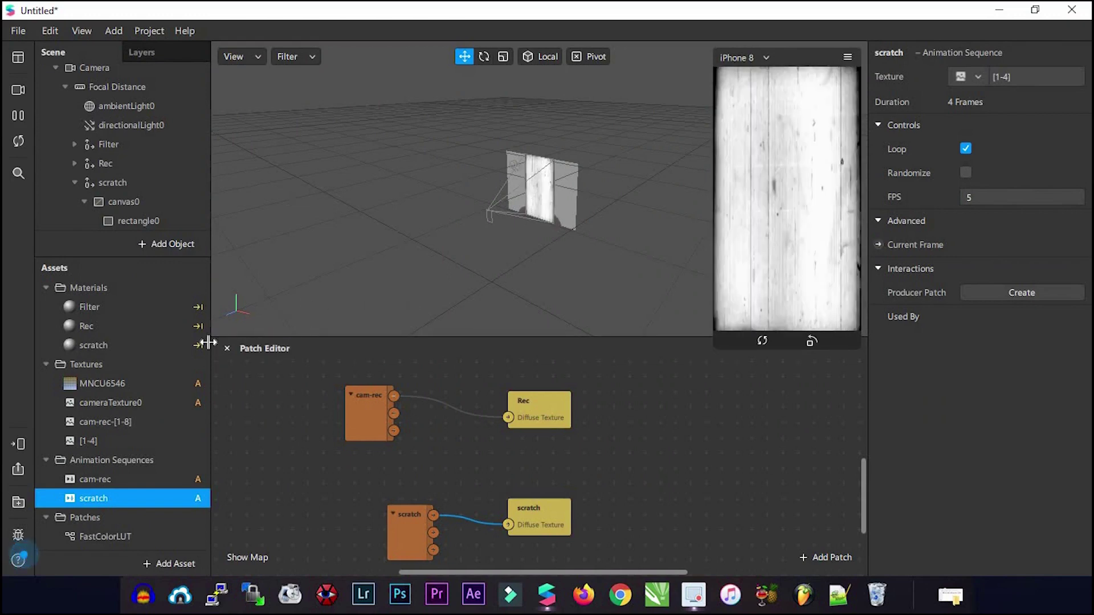
Step: Lower the scratch material's opacity to 10%
left_click(101, 343)
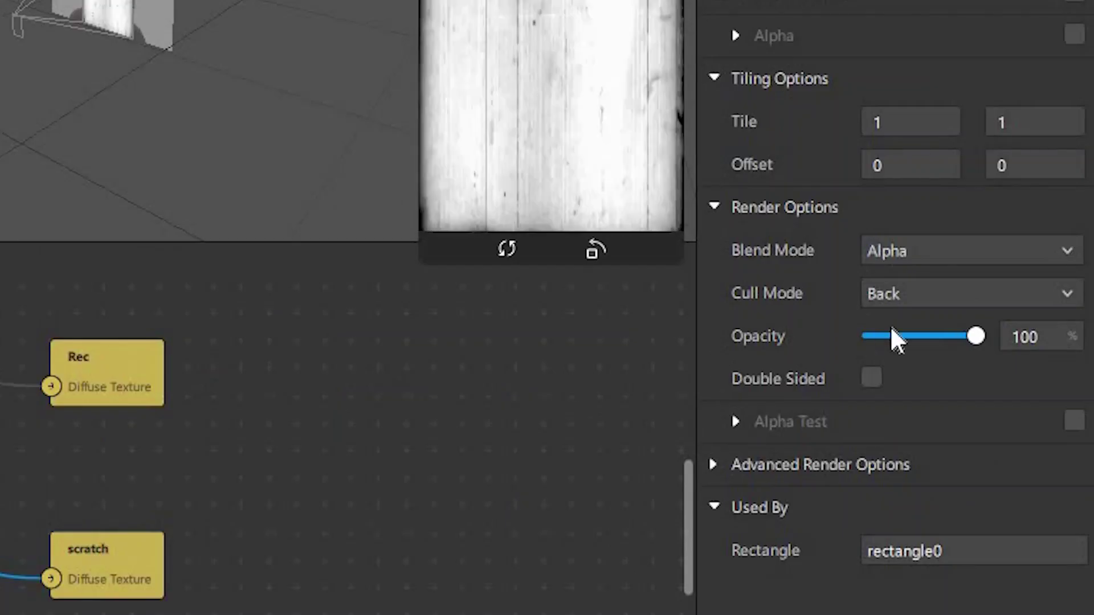
left_click(894, 330)
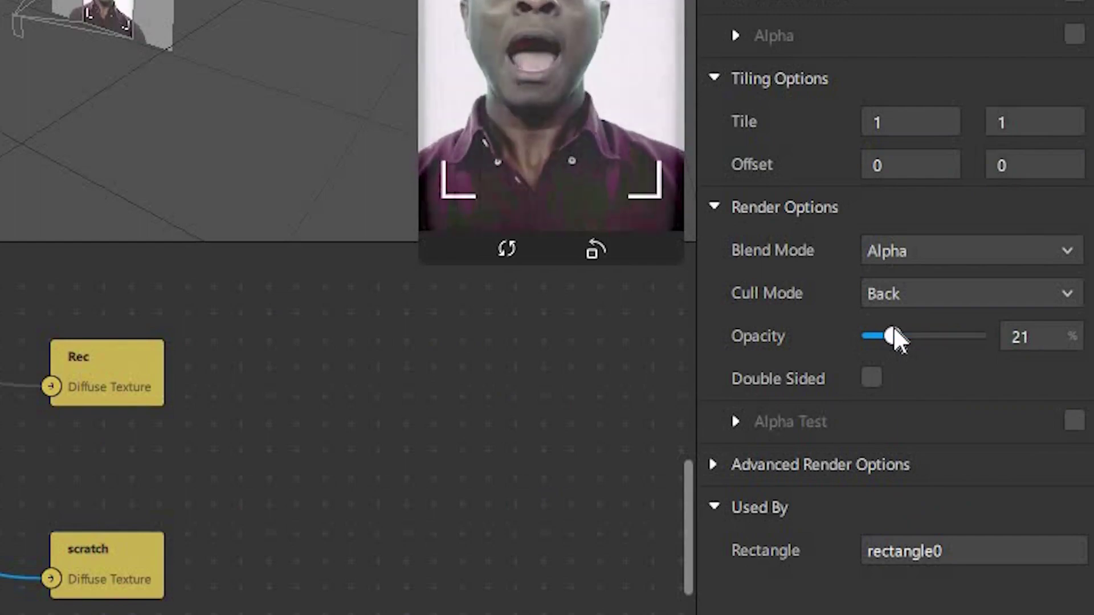
left_click(861, 339)
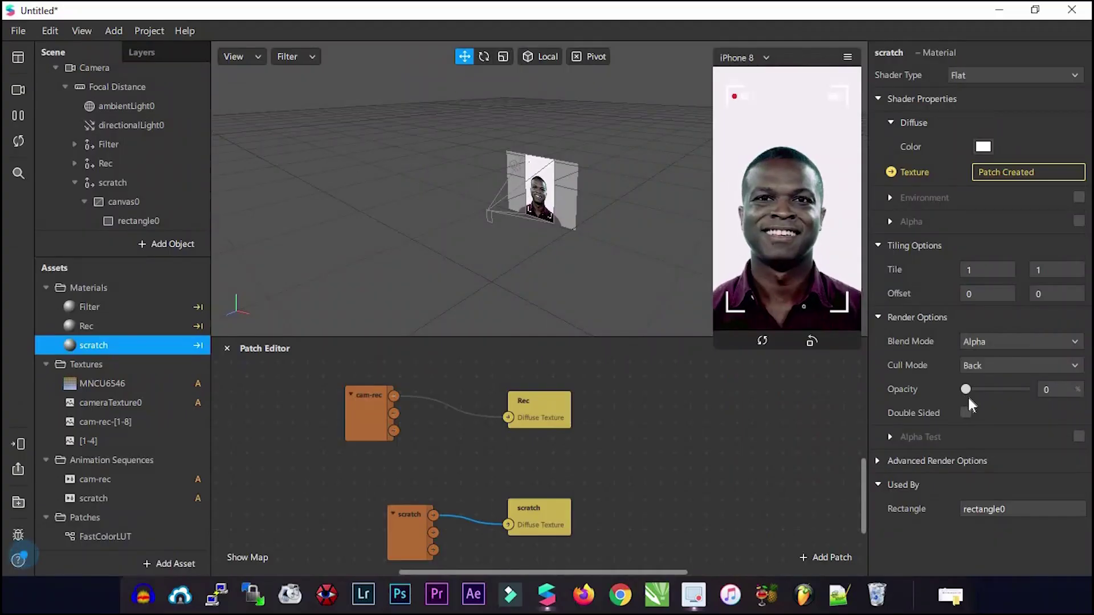
left_click(970, 398)
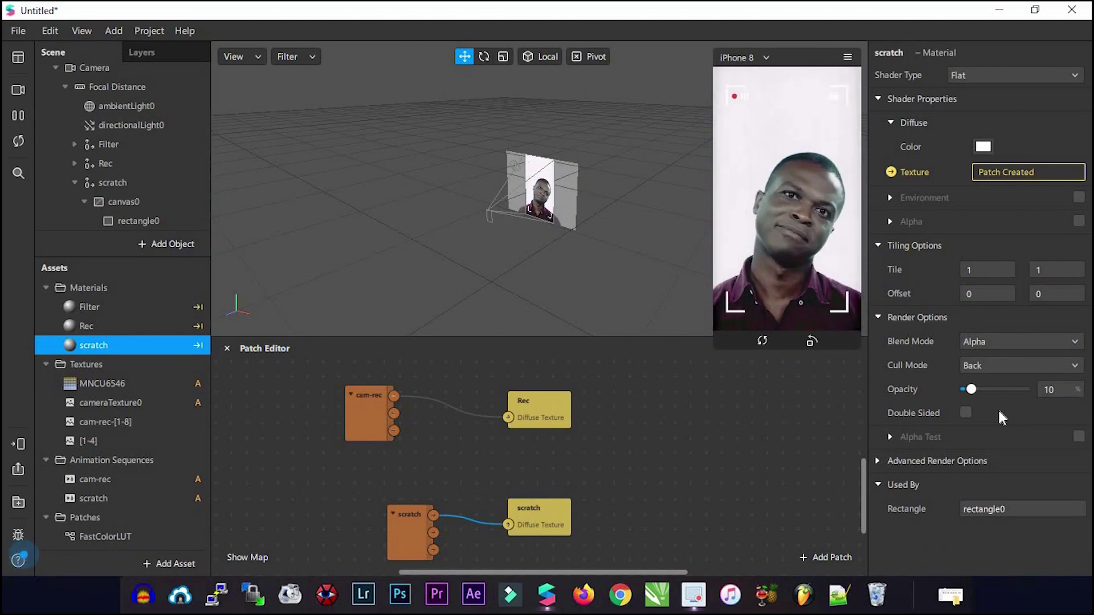
Step: Set the scratch material's diffuse color to yellow, #ffff00
left_click(984, 147)
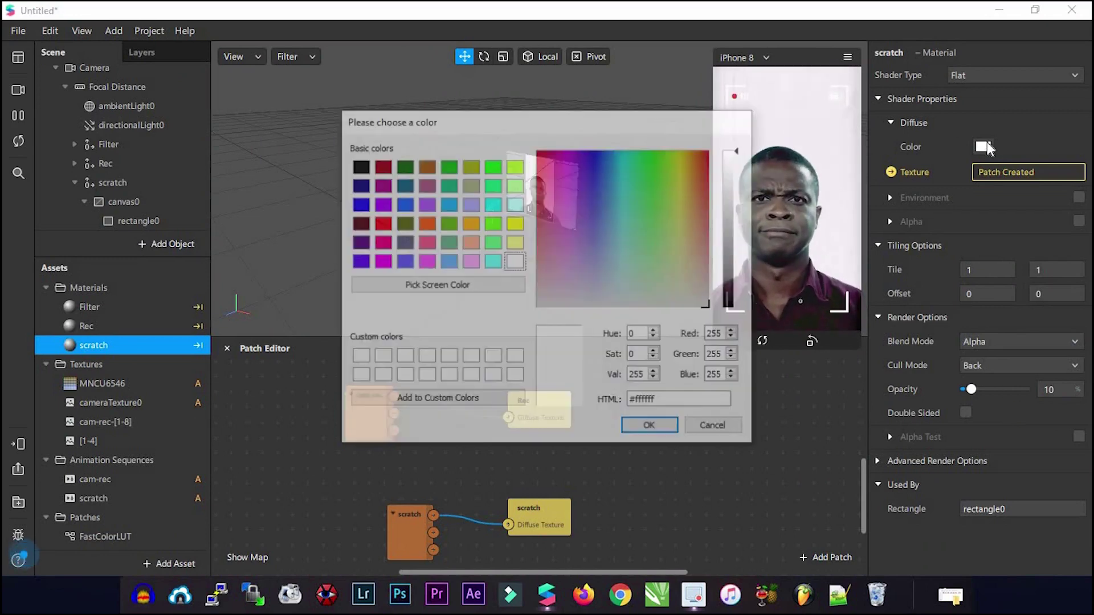
left_click(515, 224)
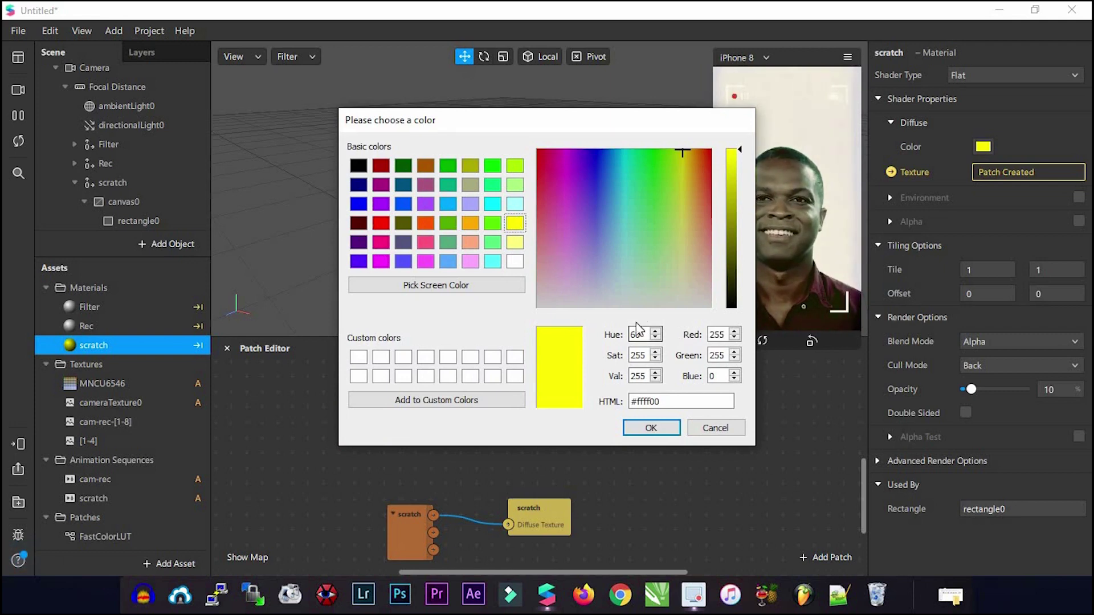
left_click(515, 244)
left_click(513, 225)
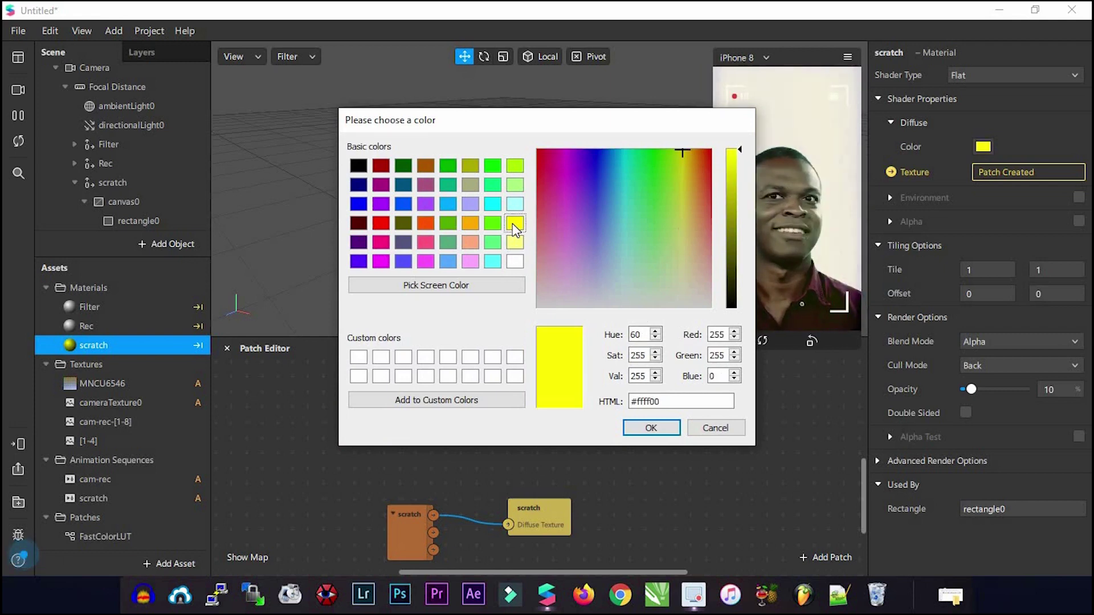
left_click(662, 425)
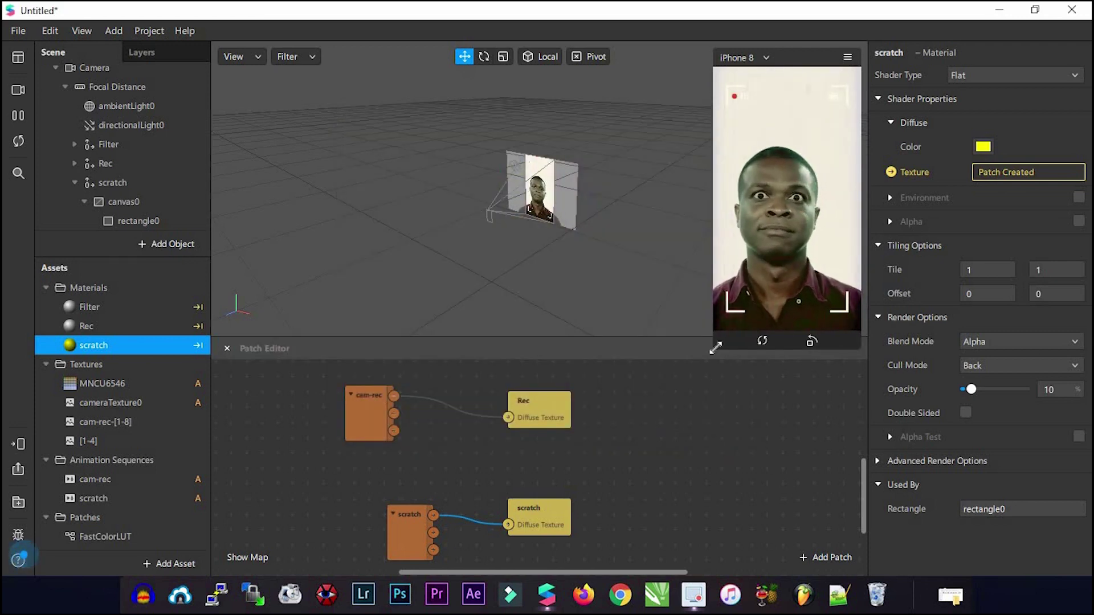
Step: Enlarge the iPhone 8 preview and check the effect on the different real-time simulation faces, ending on the first one
left_click_drag(713, 348, 631, 511)
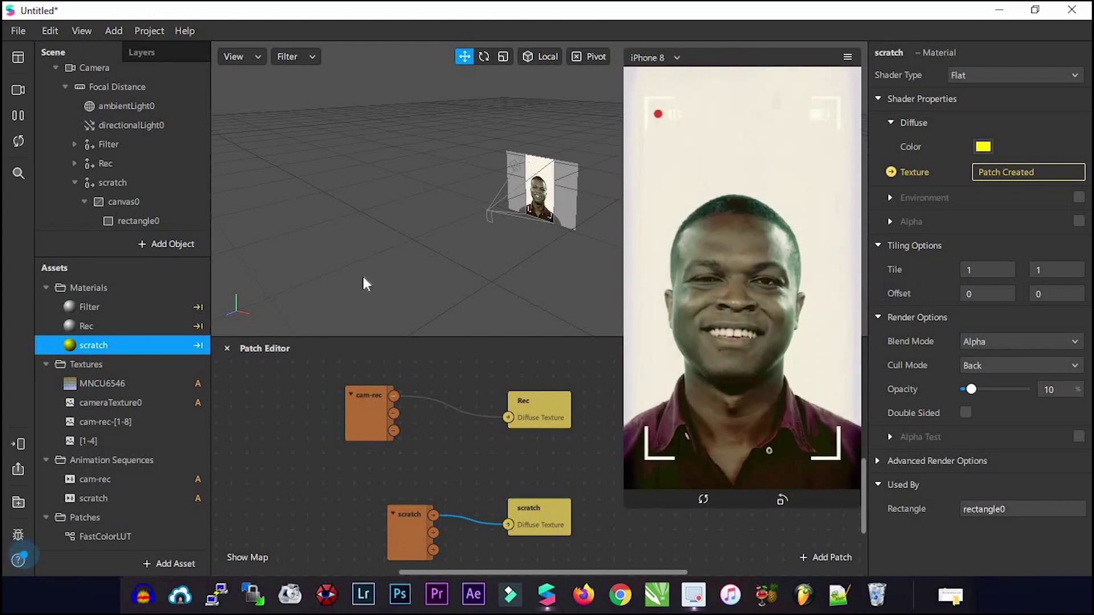
left_click(18, 90)
left_click(107, 178)
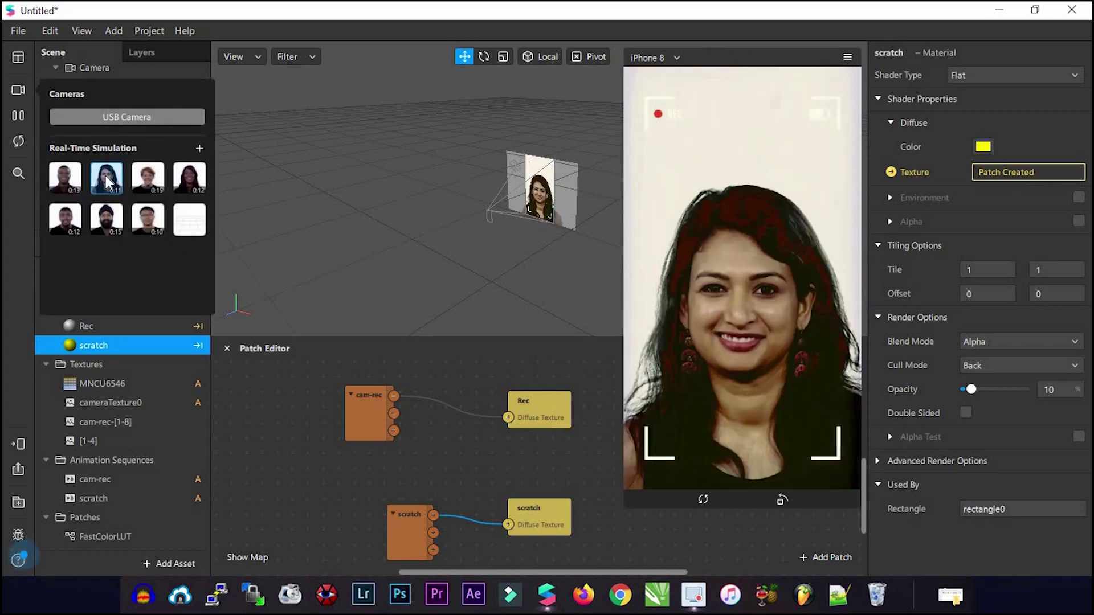
left_click(145, 179)
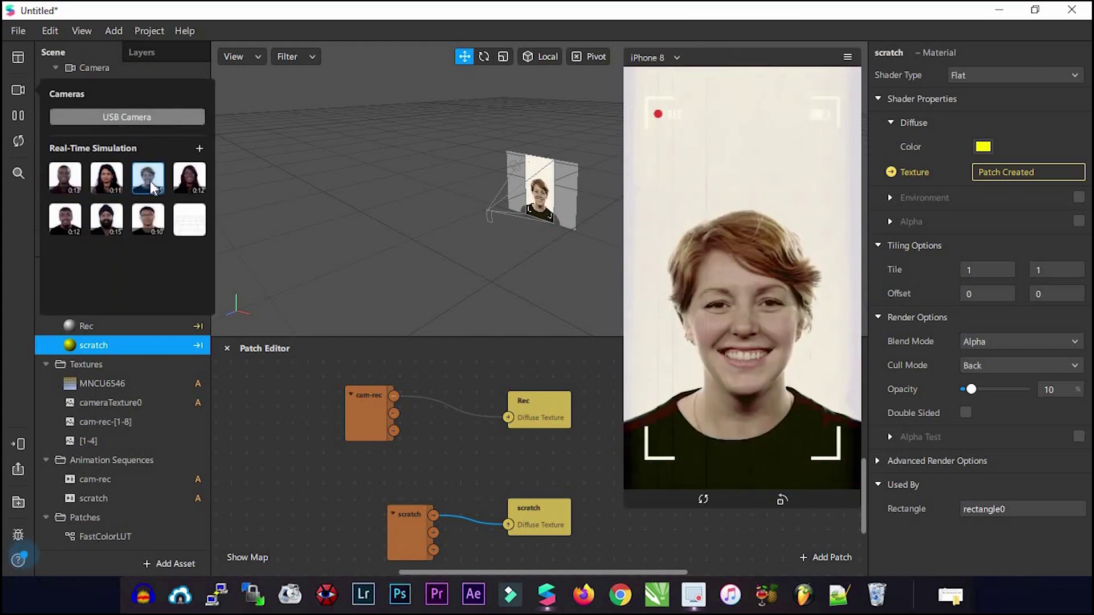
left_click(190, 180)
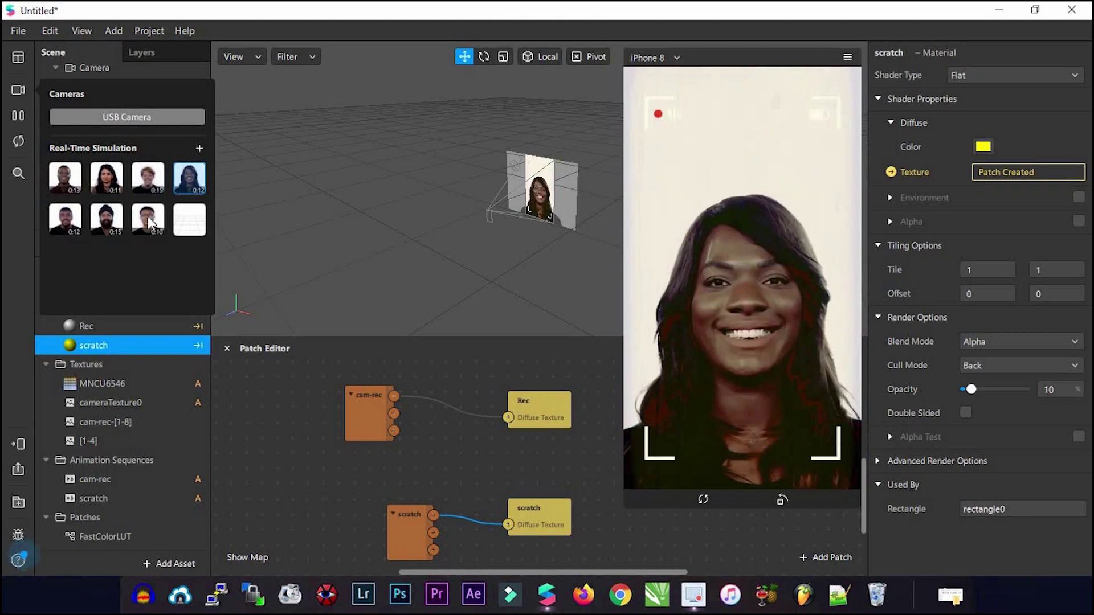
left_click(148, 215)
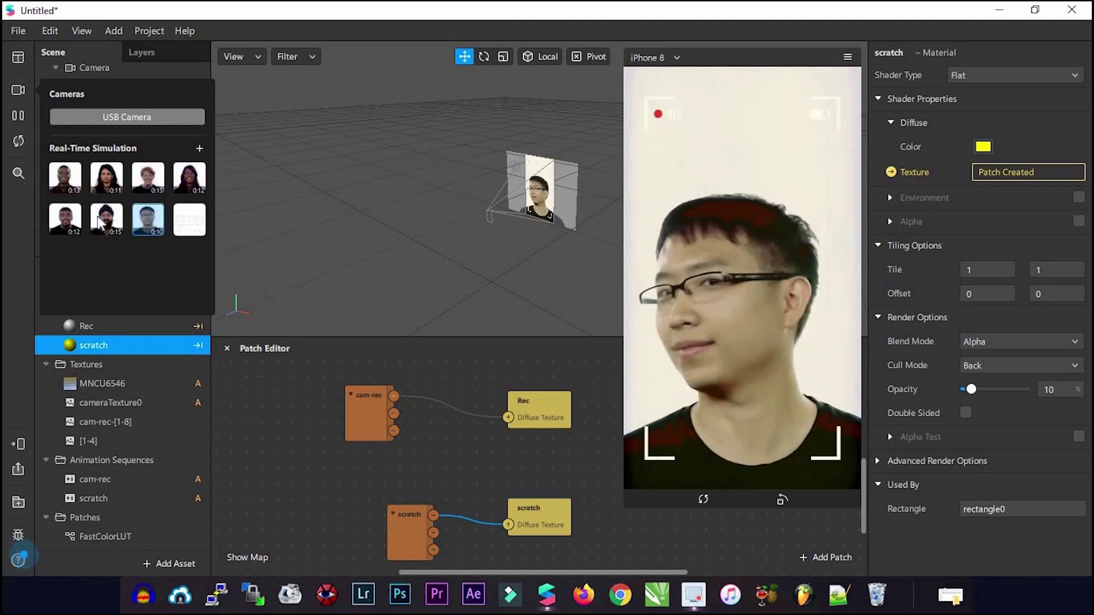
left_click(98, 221)
left_click(77, 217)
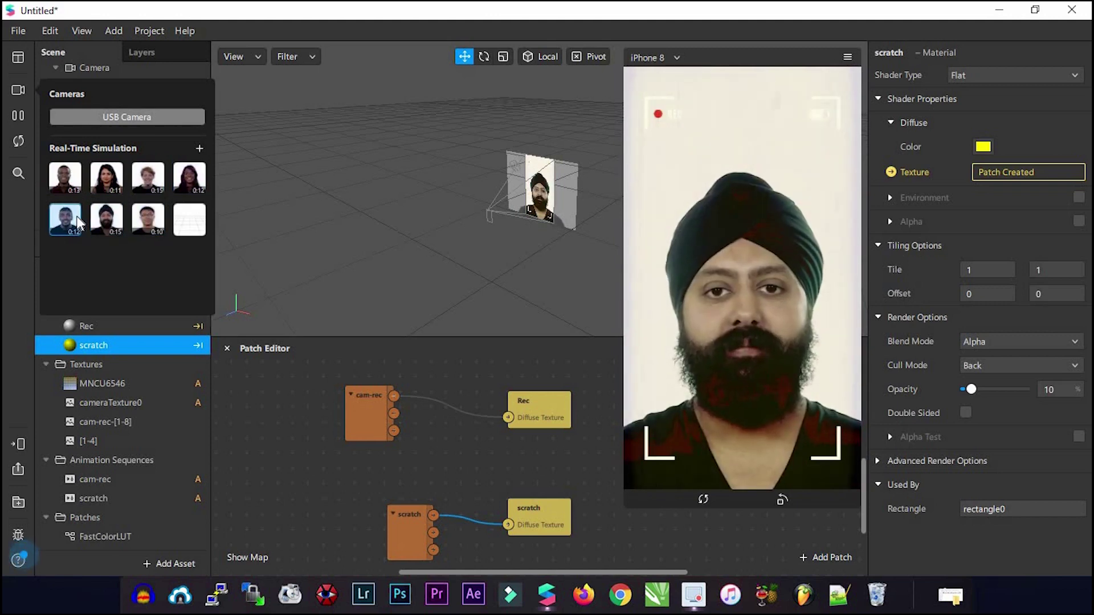
left_click(70, 181)
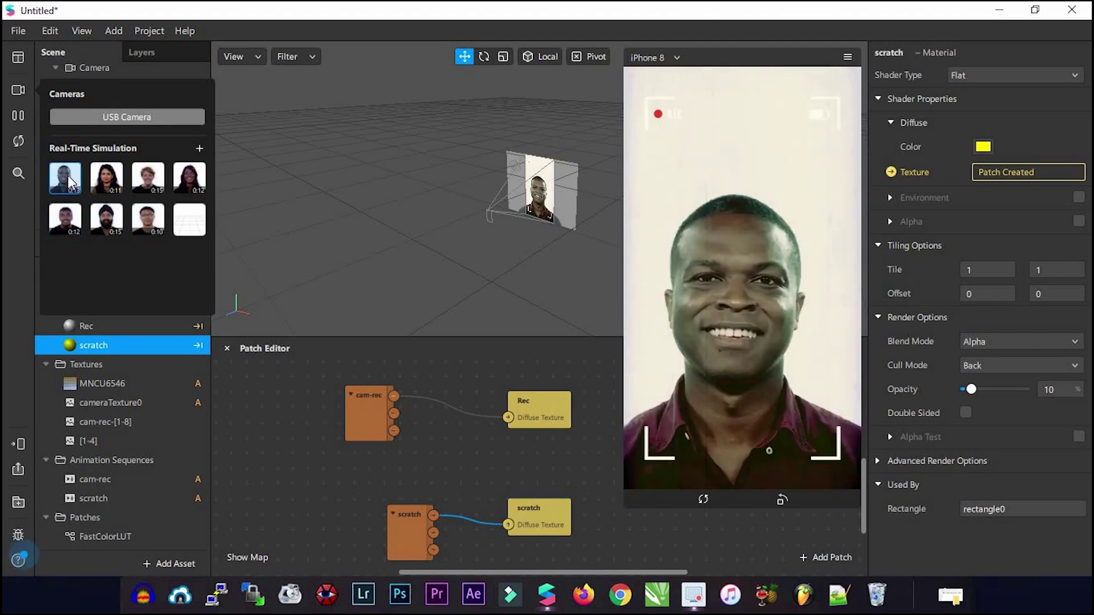